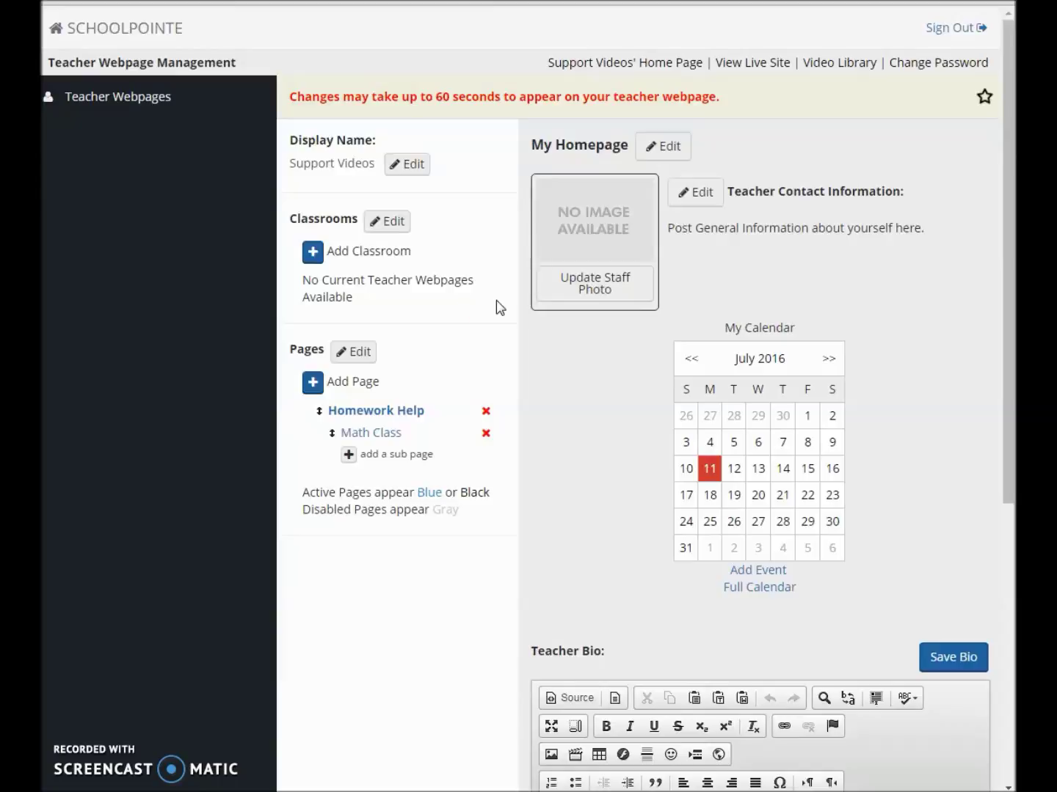
Add a new classroom titled "English Language Arts" and save it.
click(375, 222)
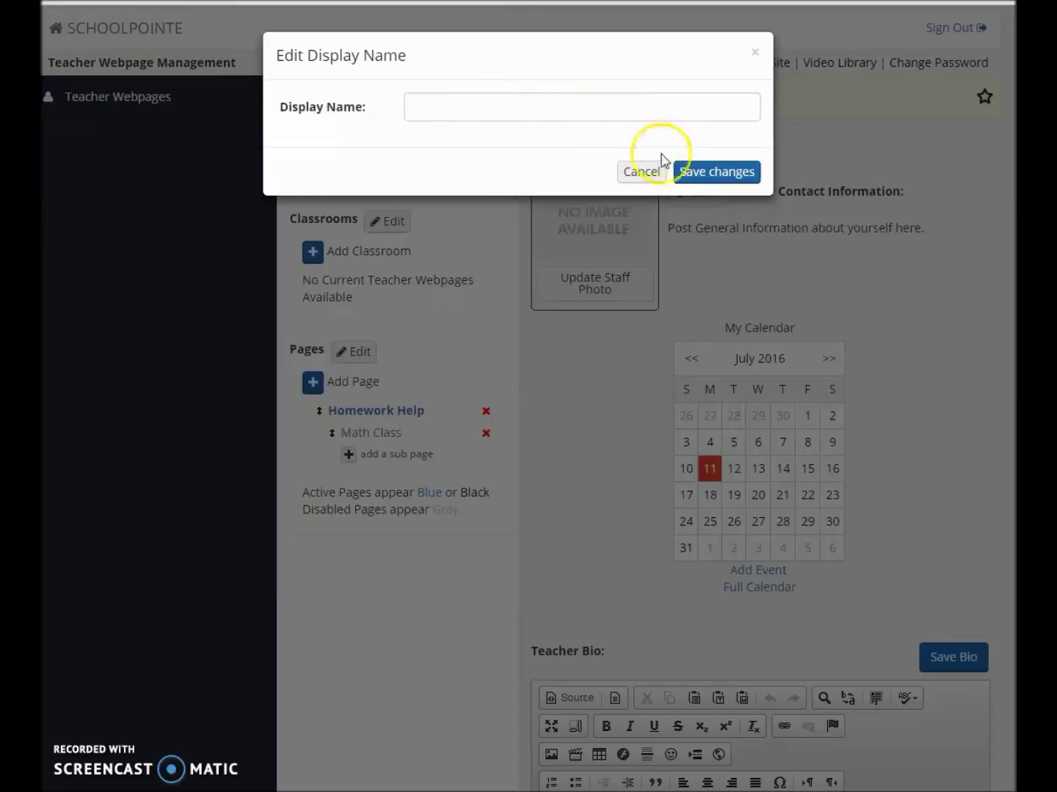
click(630, 173)
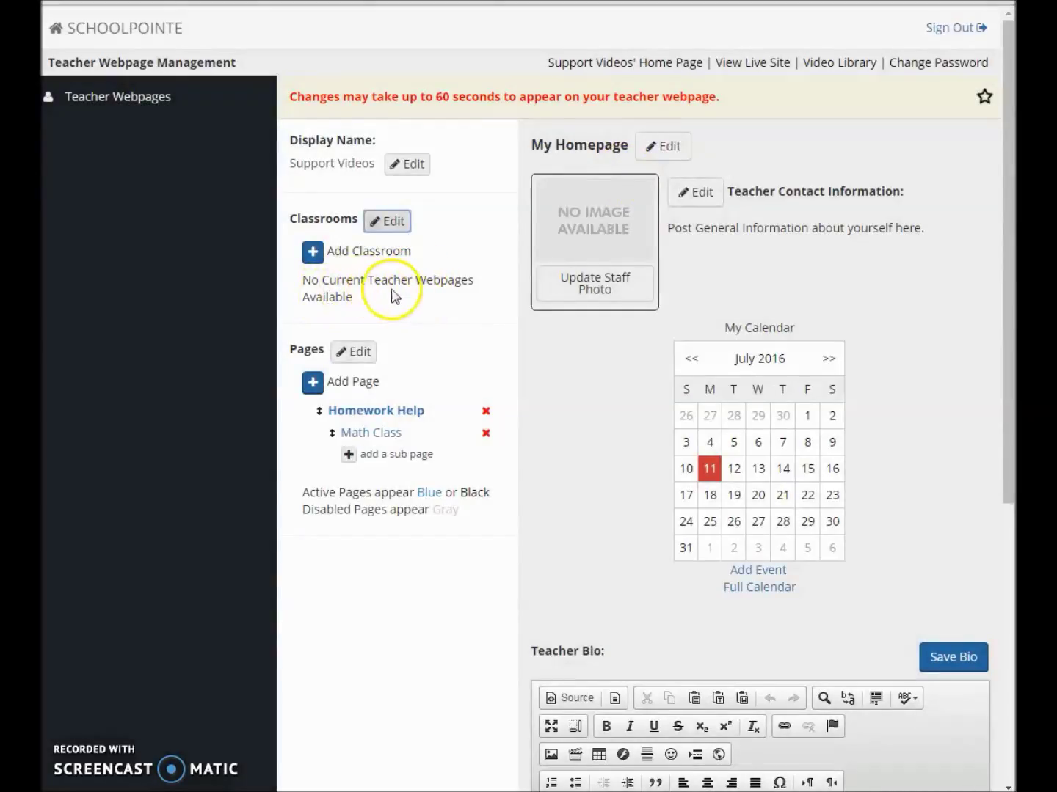
click(313, 252)
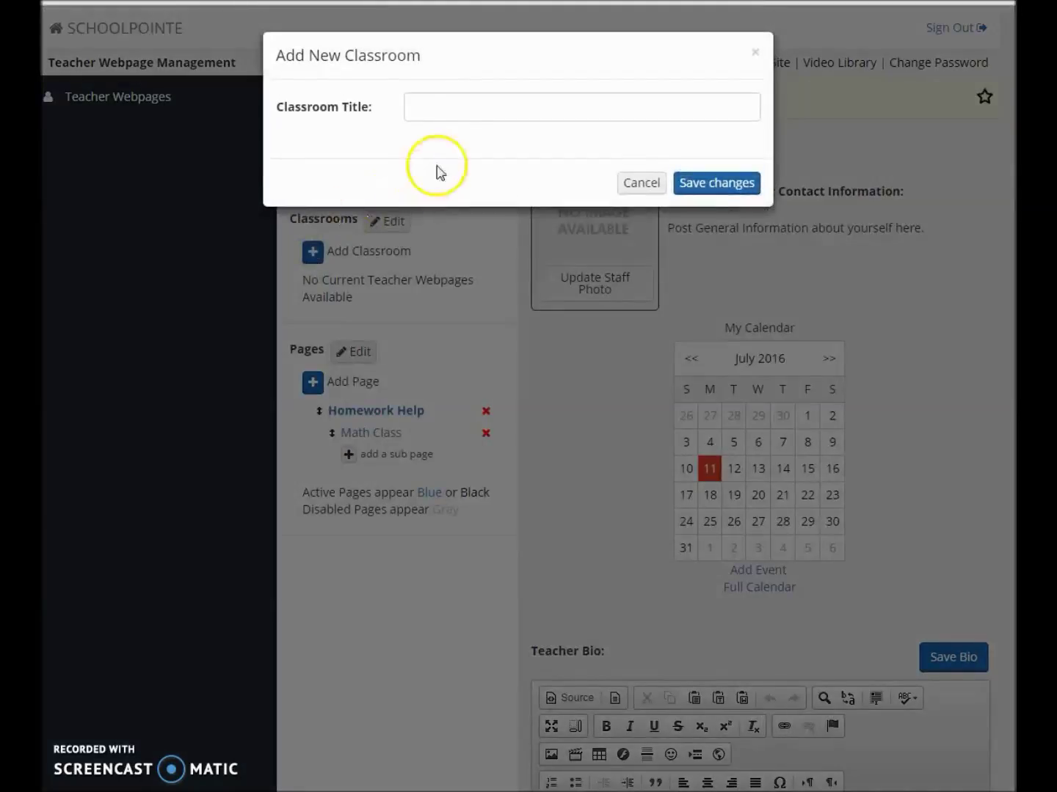
click(470, 104)
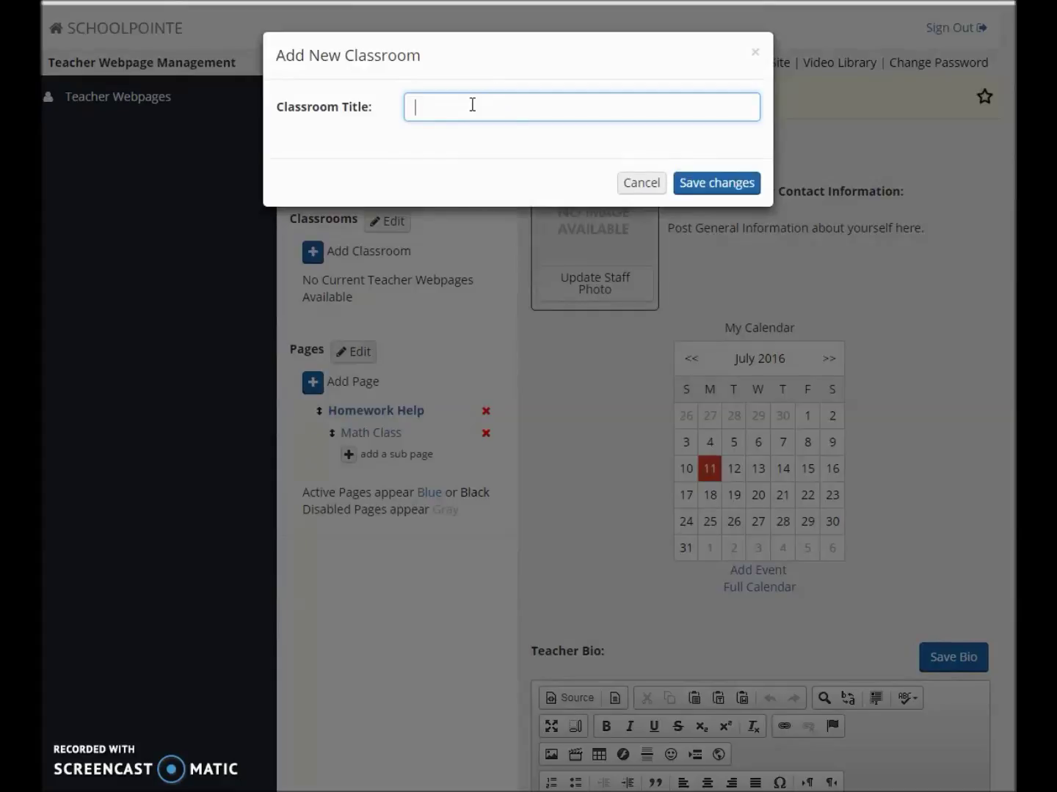
text(English Language Arts)
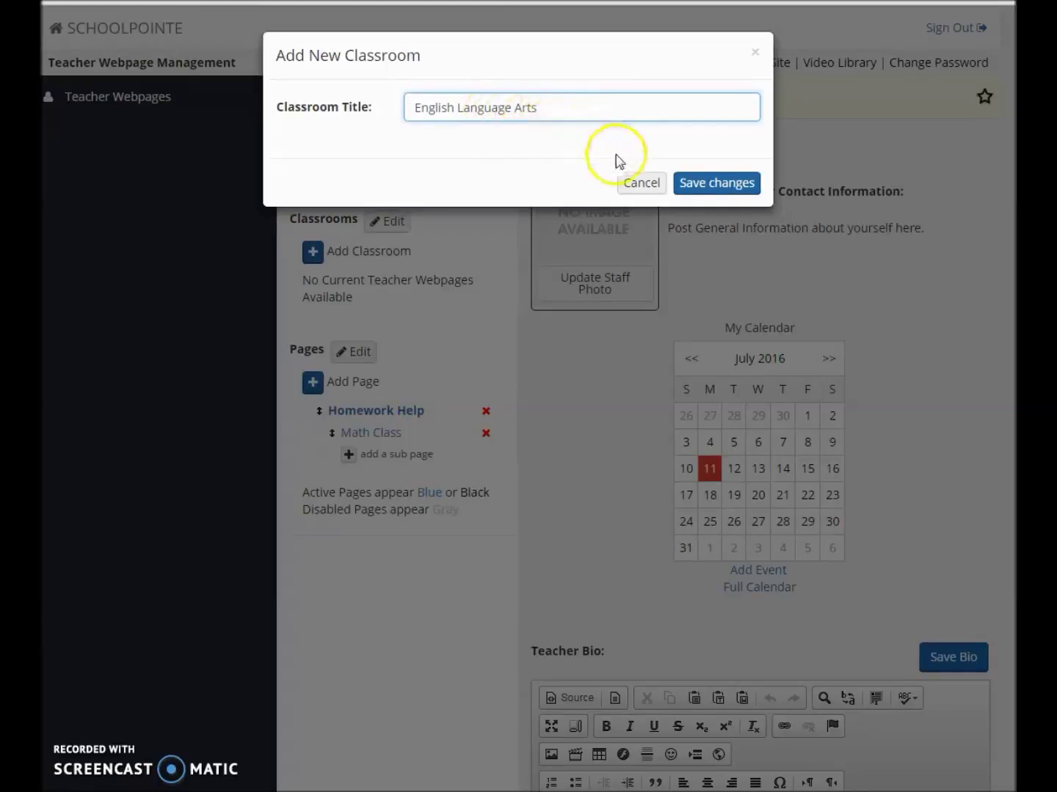
click(713, 185)
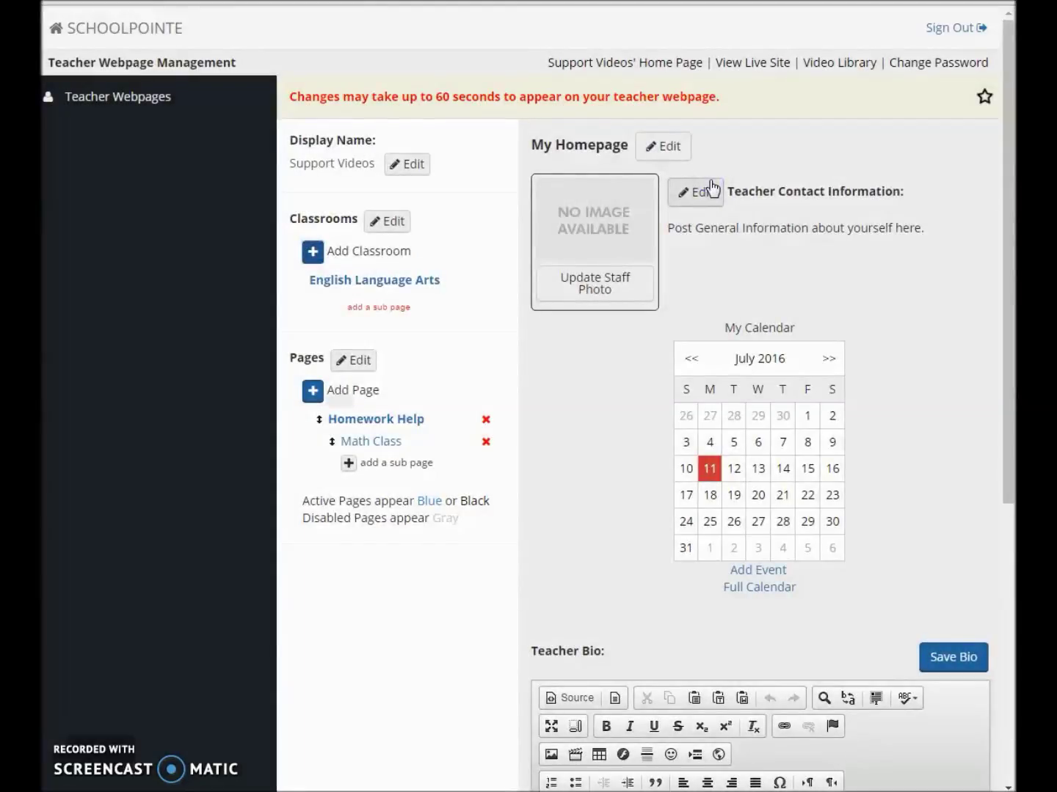
Open the English Language Arts classroom and save its description as "We will cover spelling and grammar.".
click(393, 287)
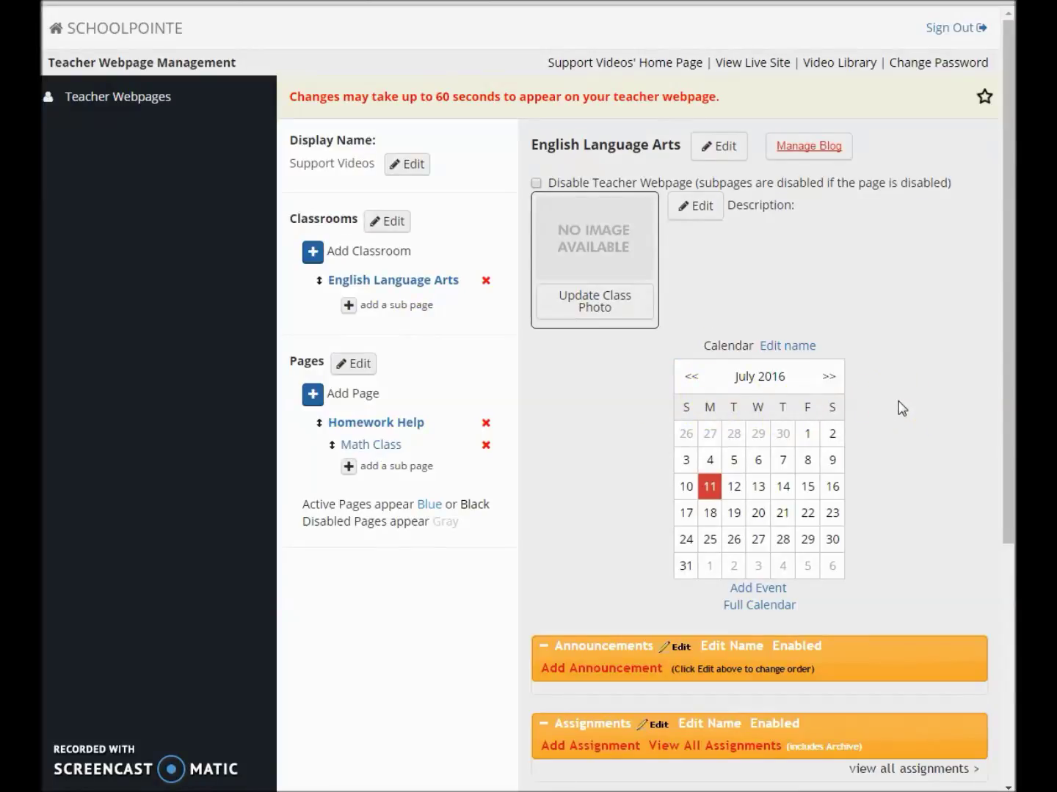
scroll(902, 406, down, 1)
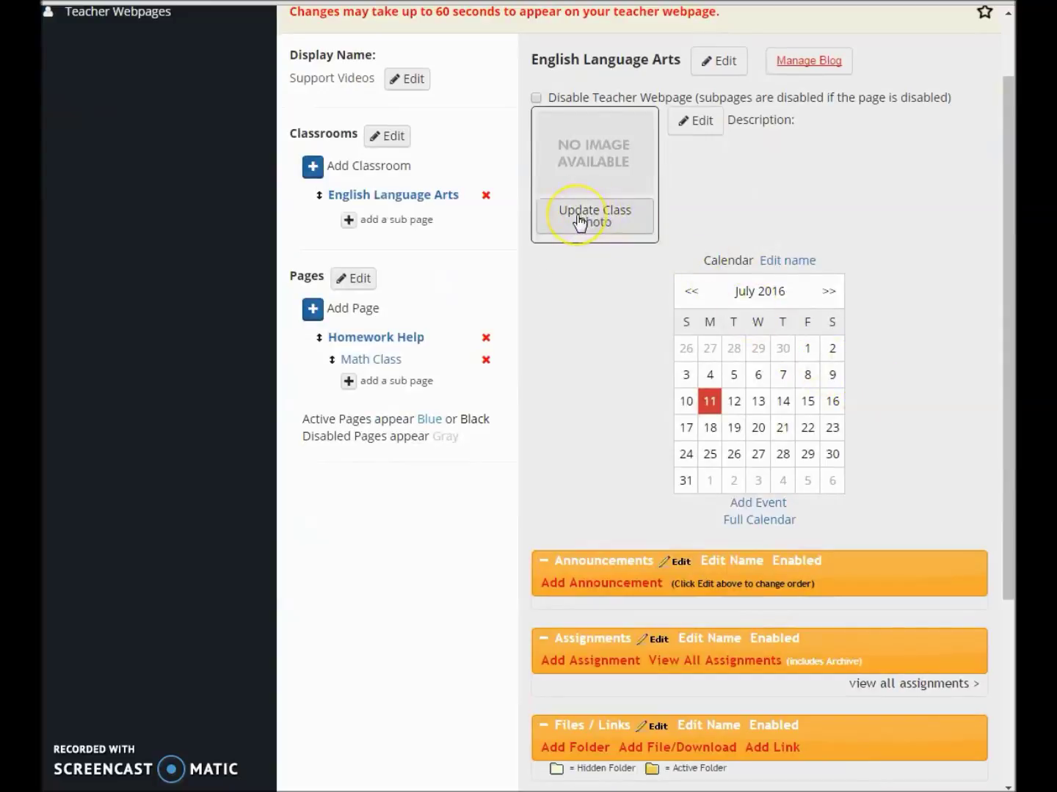
click(702, 121)
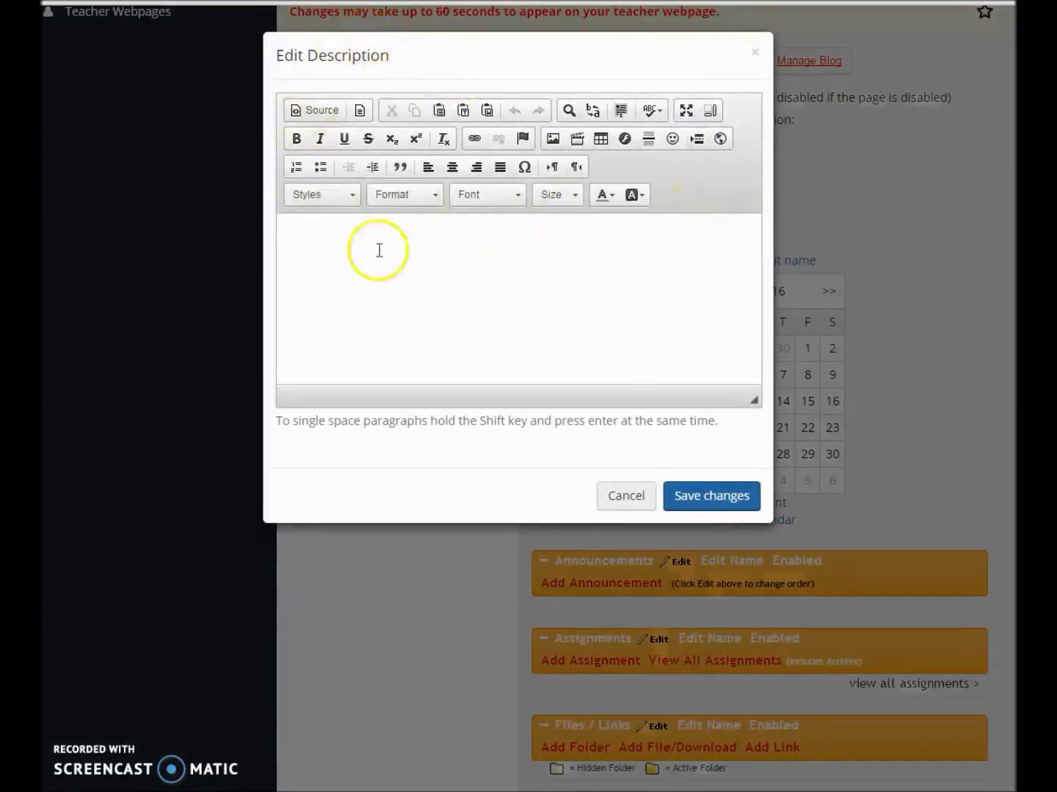
click(390, 288)
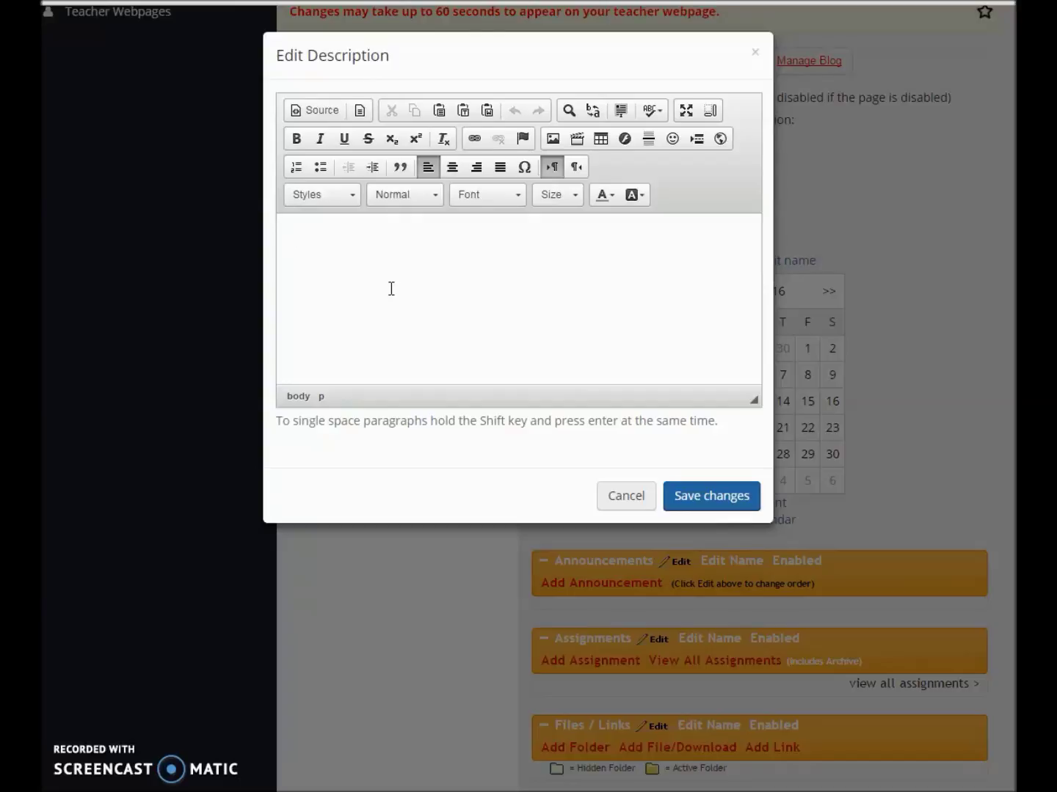
text(We will cover spelling and grammar.)
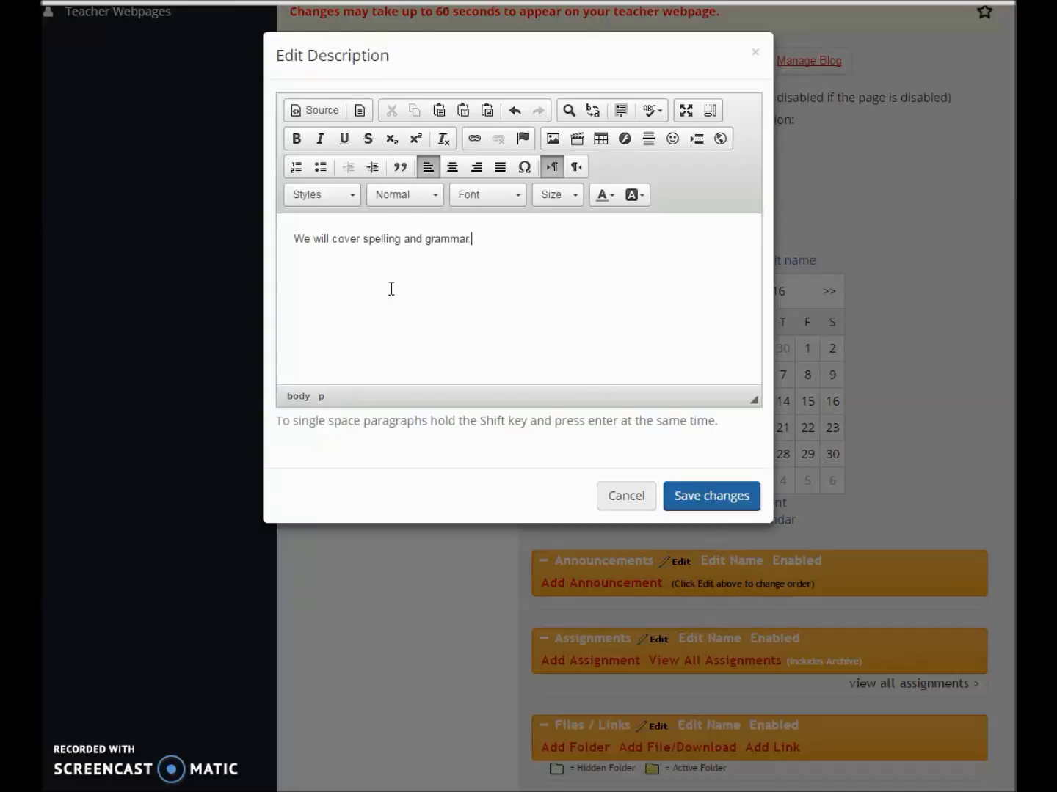
click(724, 501)
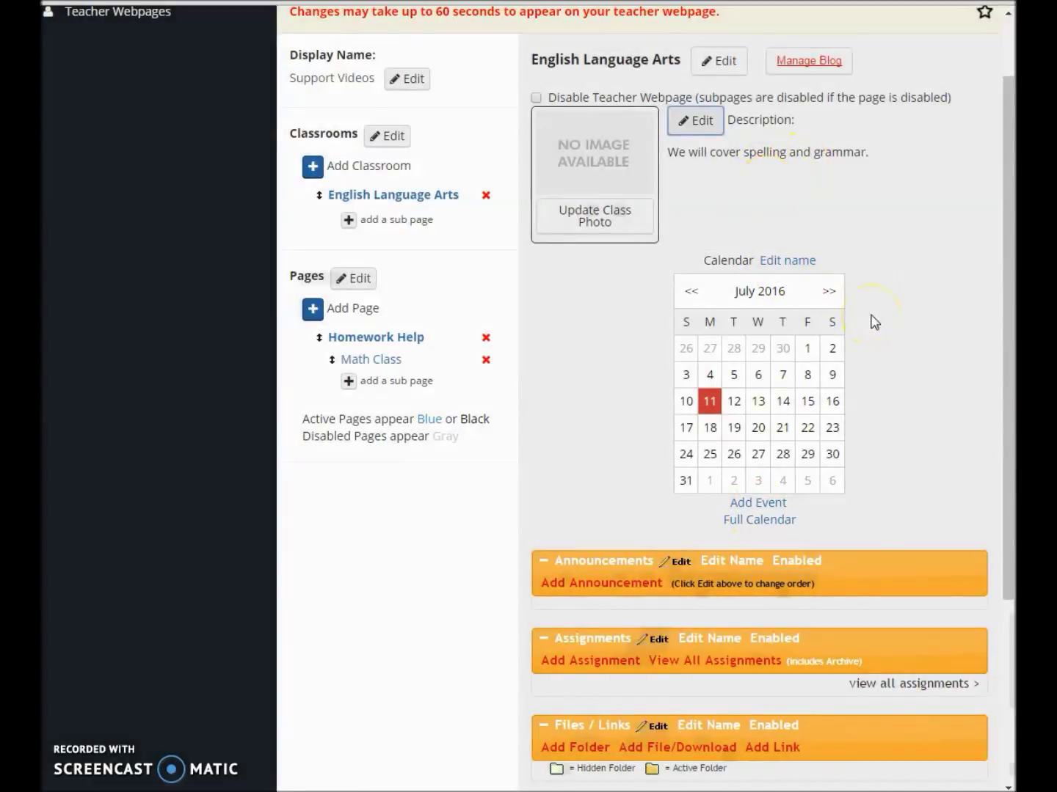
Start a new class calendar event with the headline "Classroom Discussion" and English Language Arts as the class.
scroll(874, 323, down, 3)
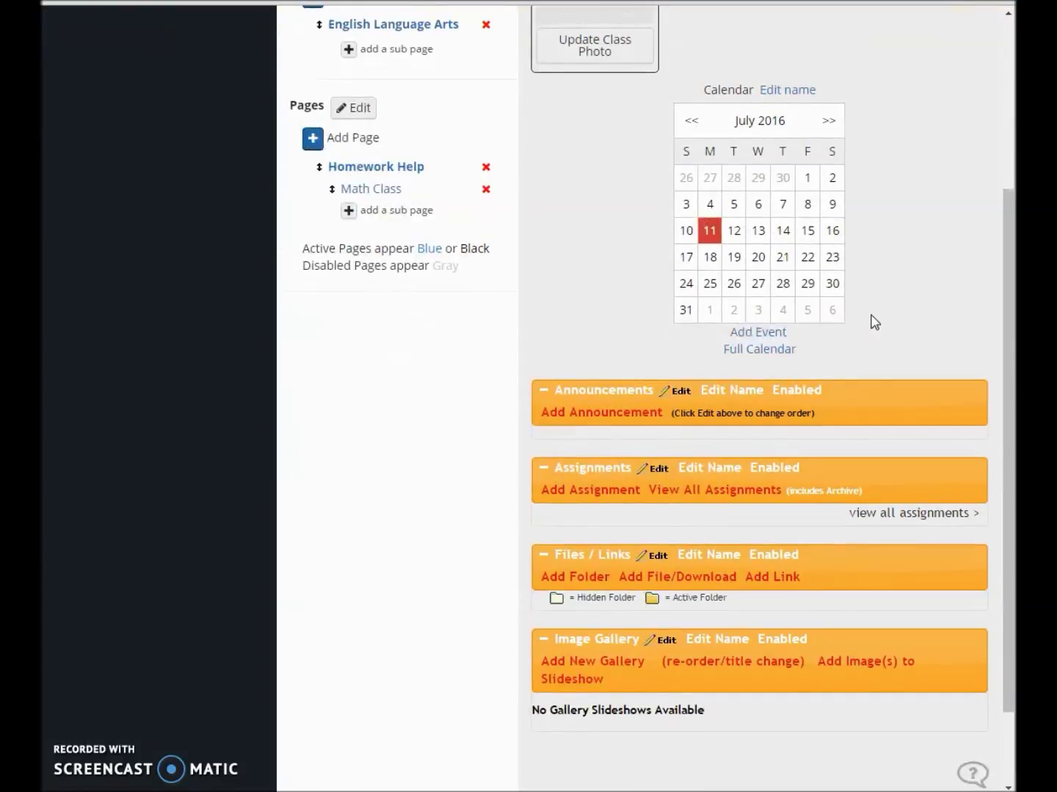
click(768, 334)
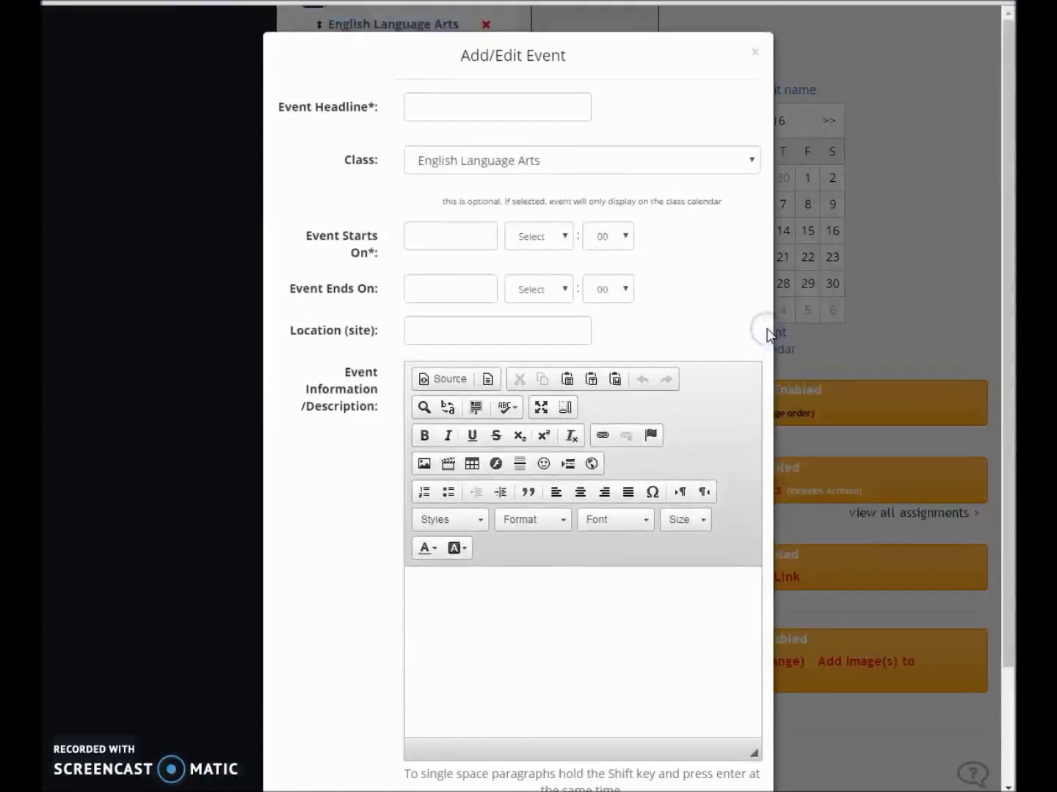
click(466, 100)
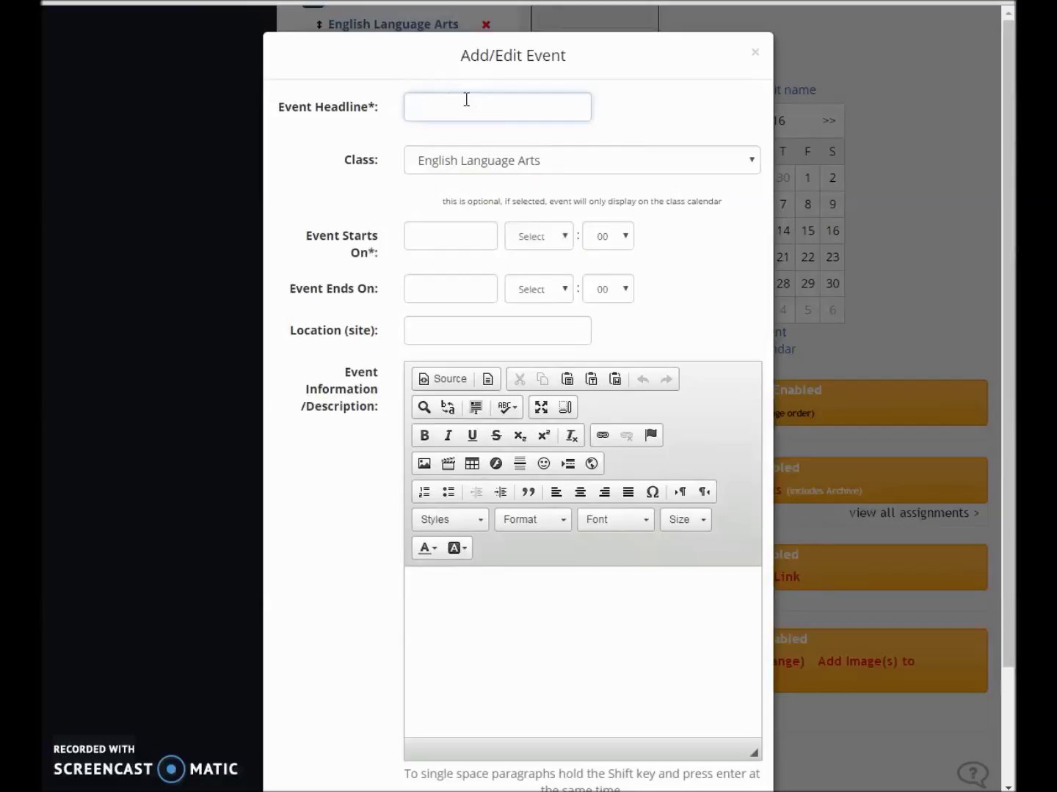
text(Classroom Discussion)
click(460, 163)
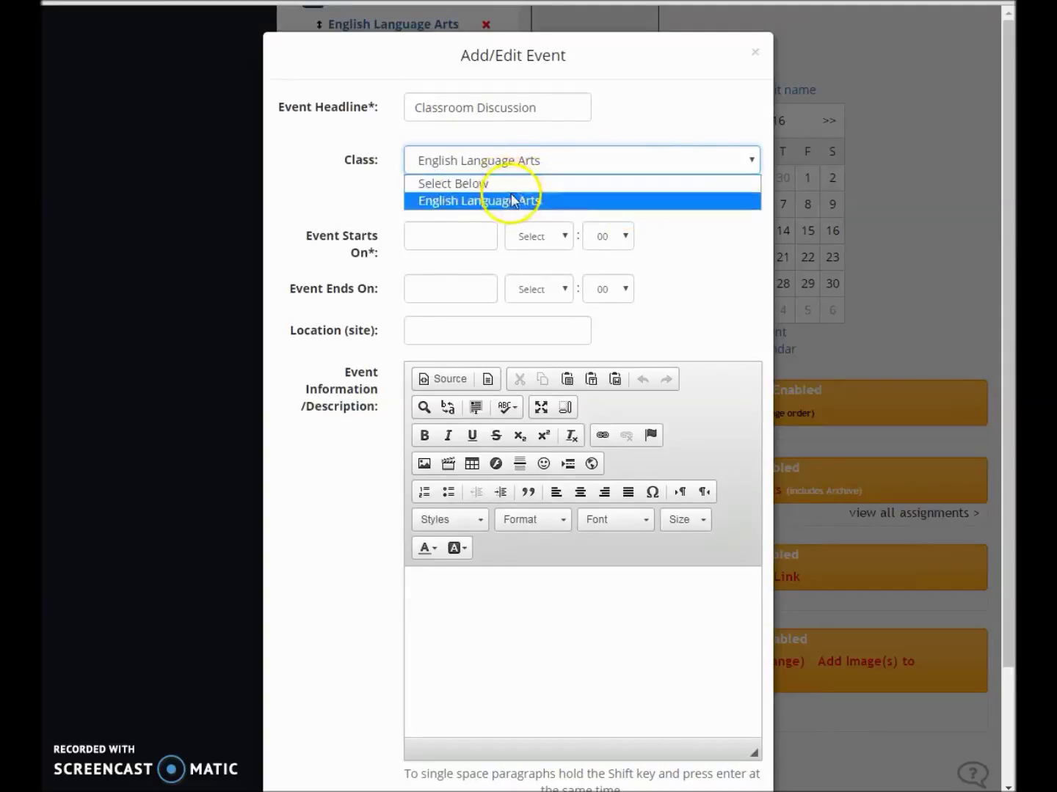
click(440, 204)
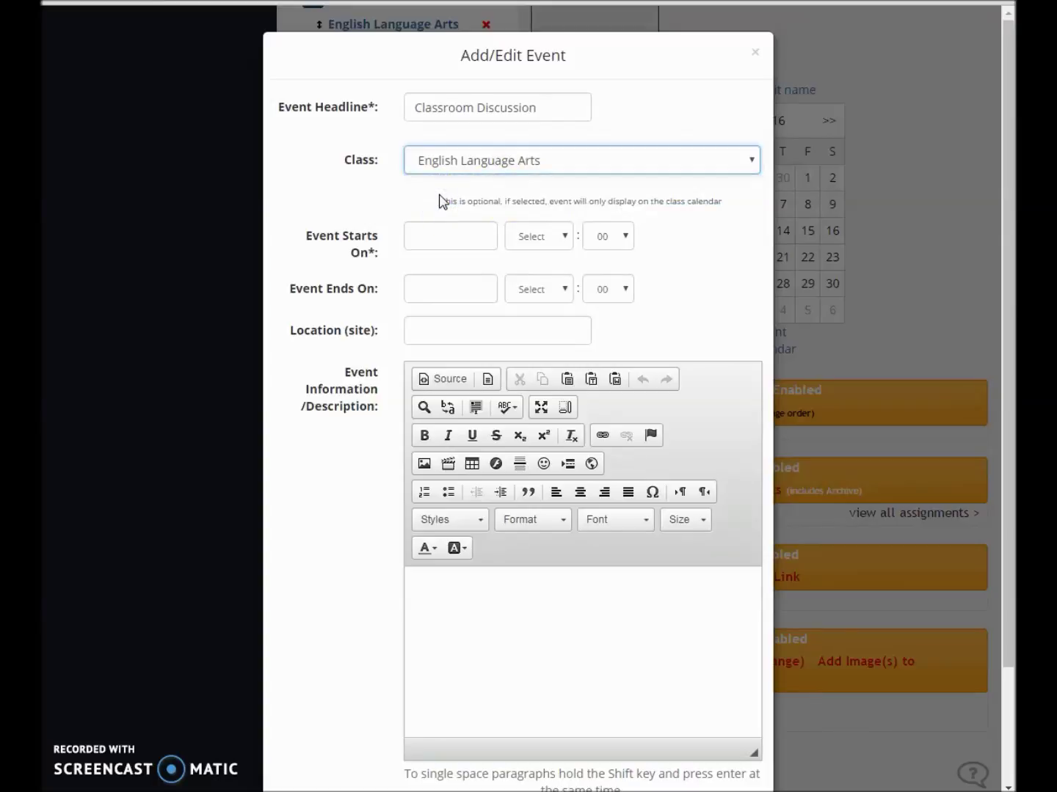
Set the event's start to 08/17/2016 at 10 am.
click(433, 228)
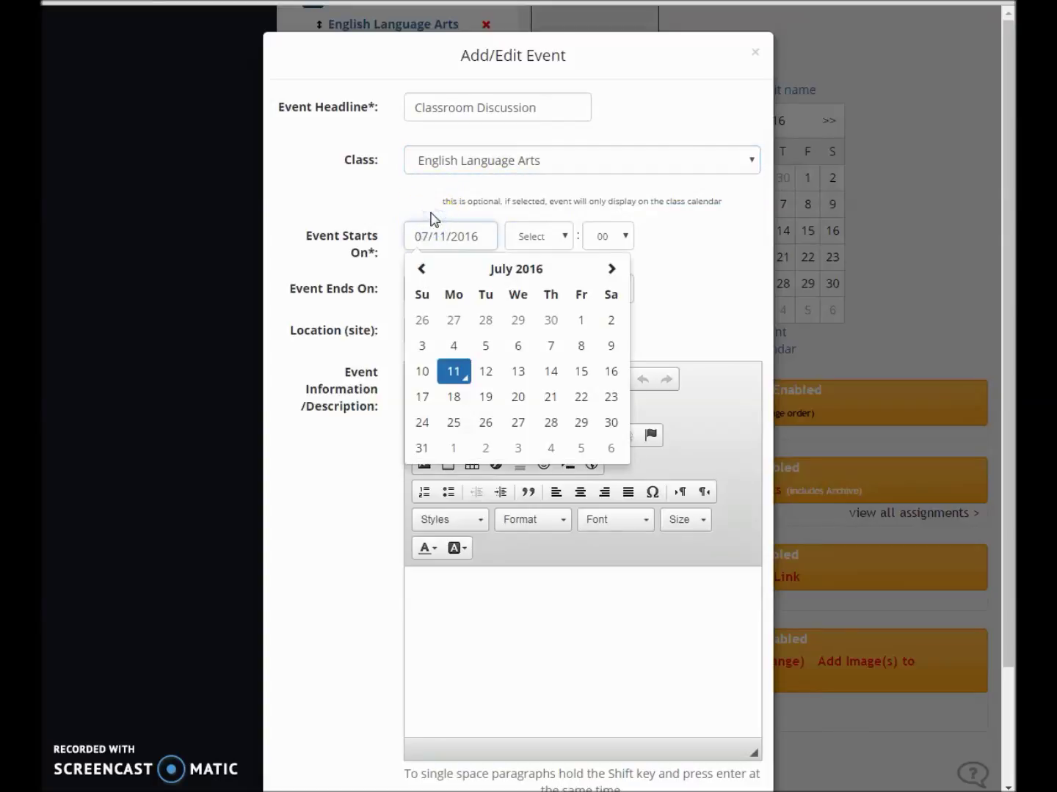
click(613, 271)
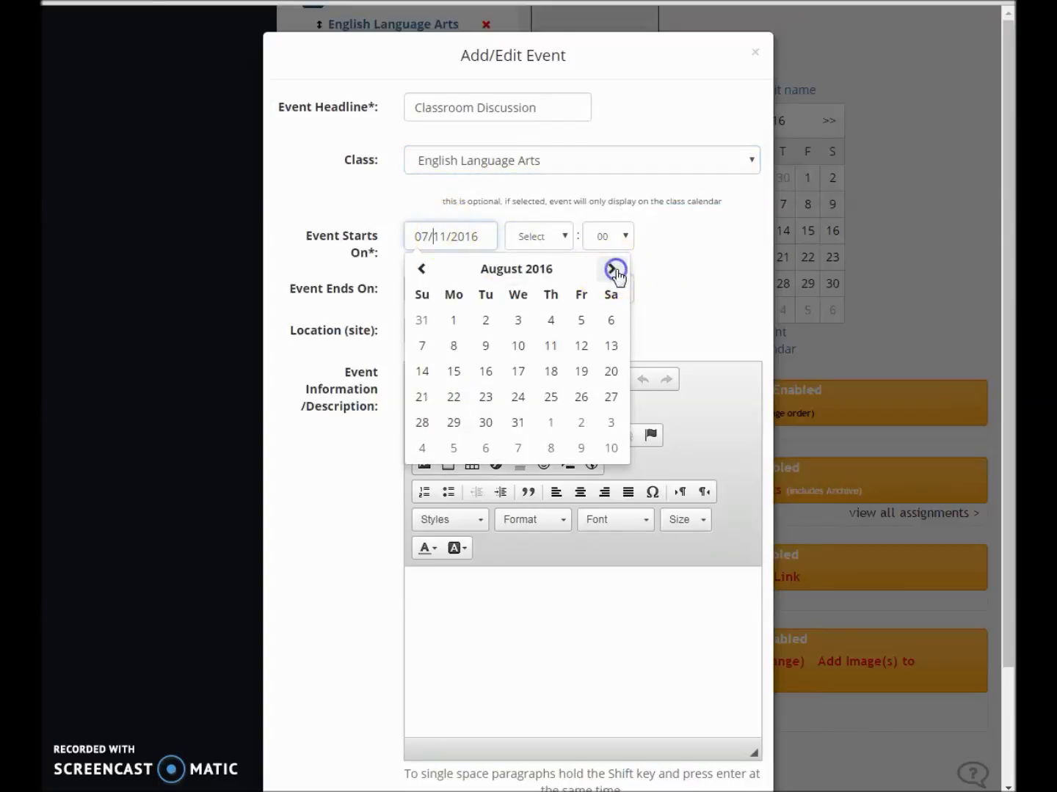
click(518, 371)
click(543, 240)
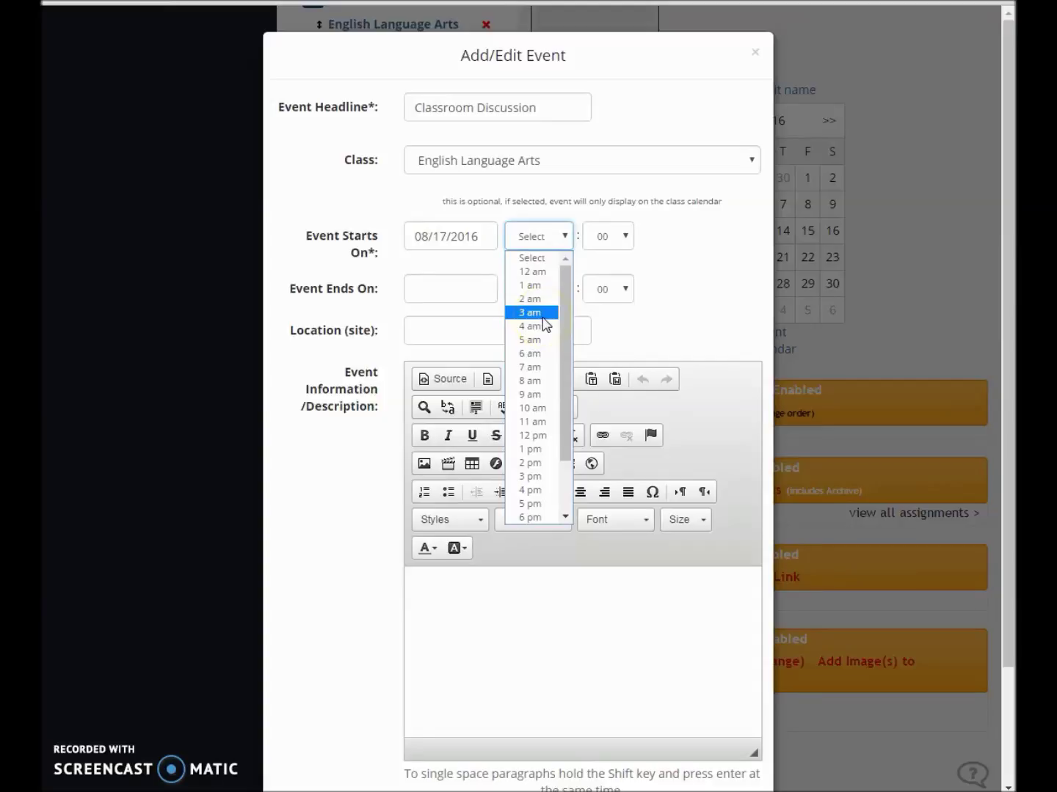
click(534, 407)
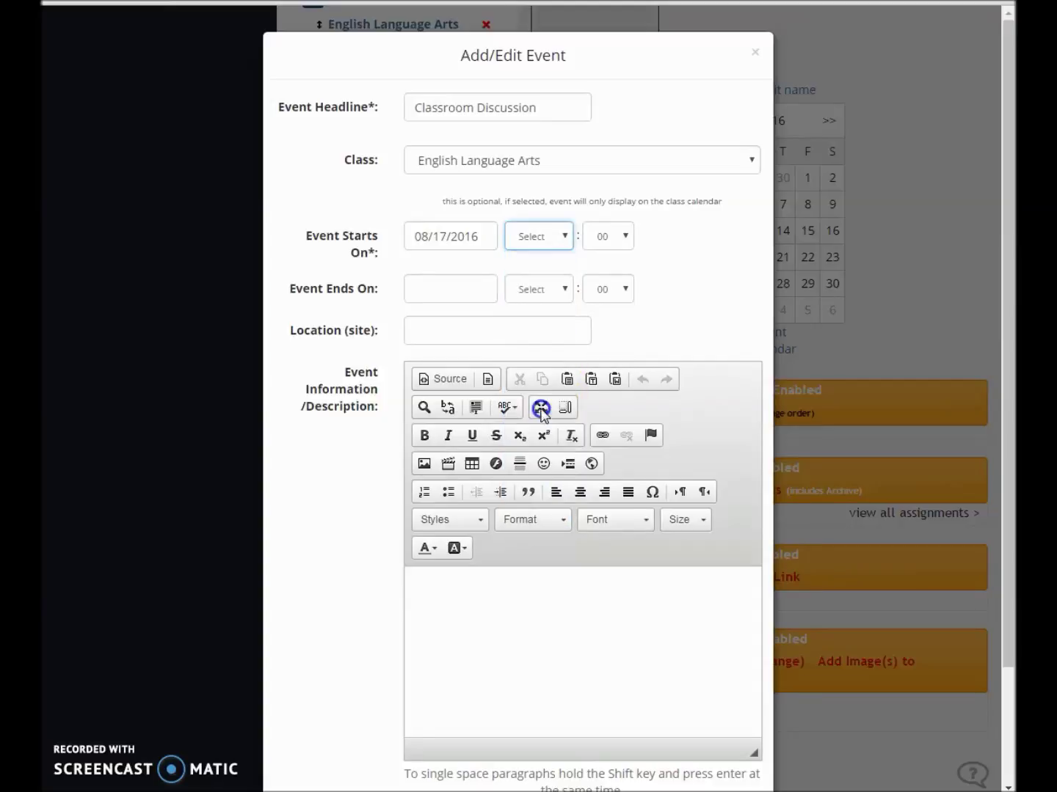
Set the event's end to 08/17/2016 at 11 am.
click(541, 292)
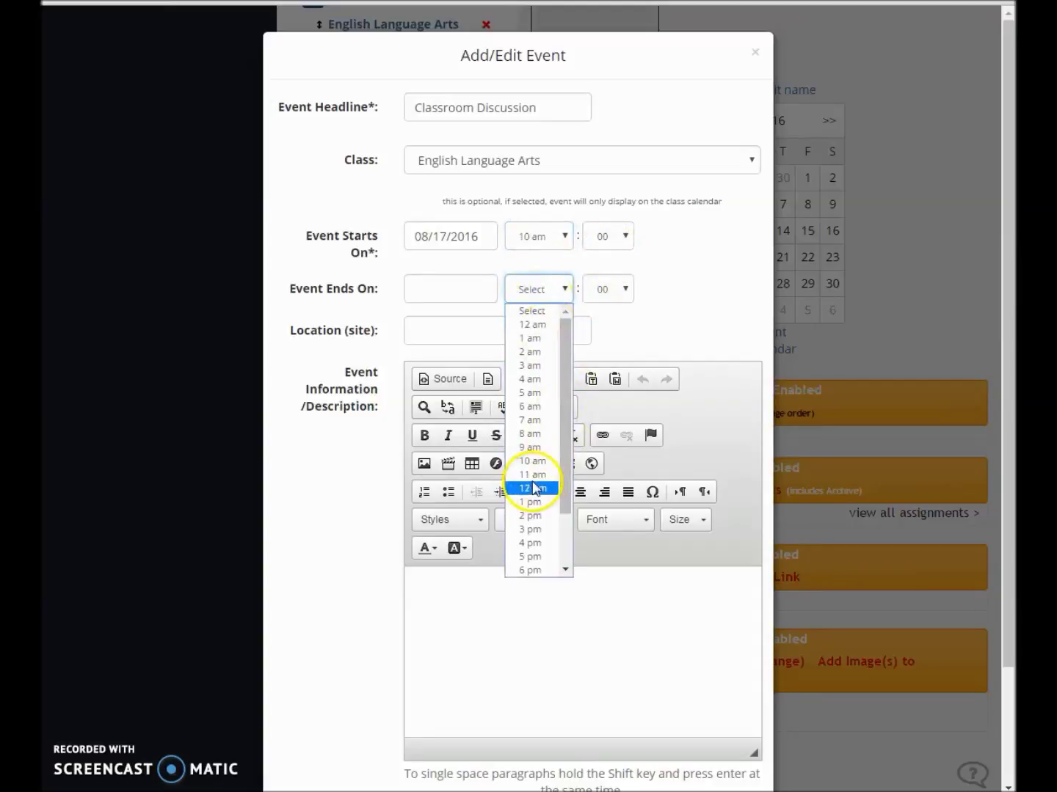
click(535, 480)
click(451, 283)
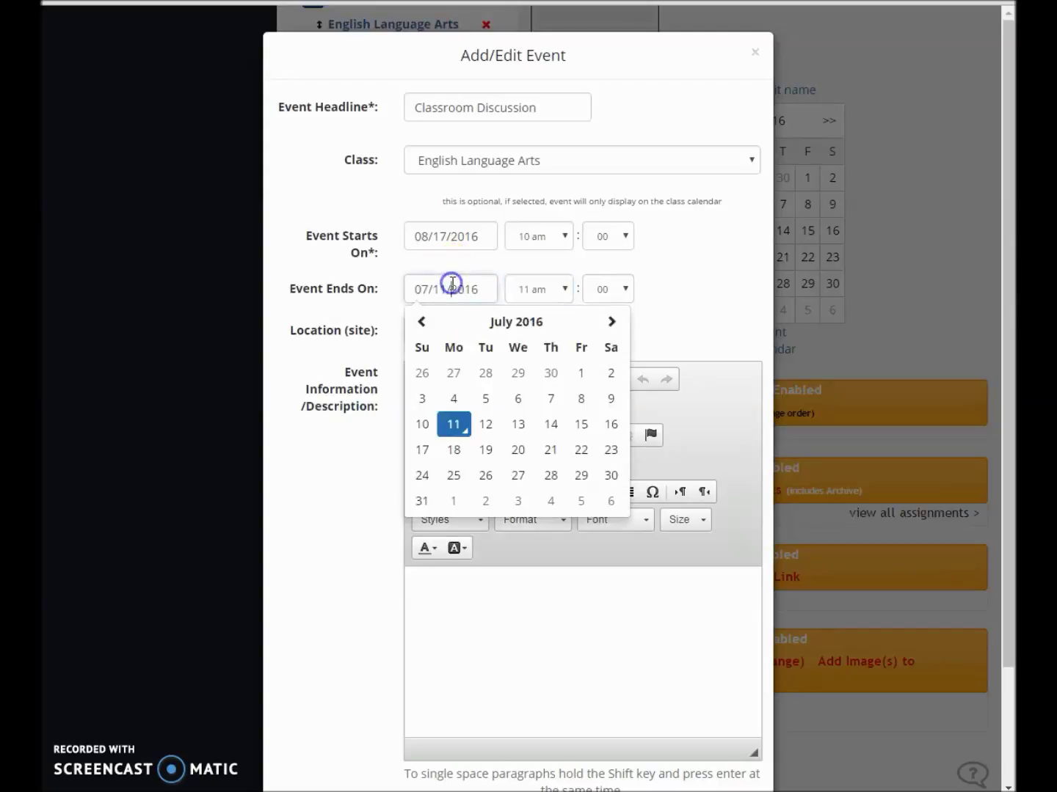
click(609, 321)
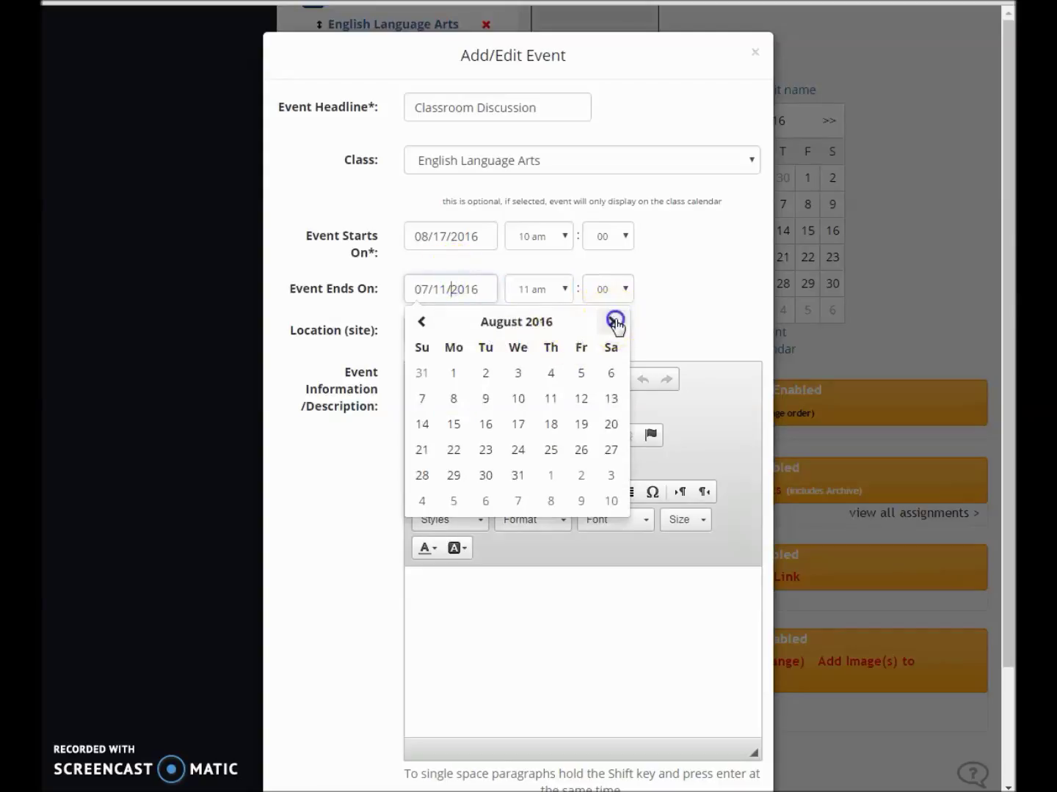
click(519, 429)
Set the event's location to "Classroom 127", leave the description empty, and save the event.
click(478, 332)
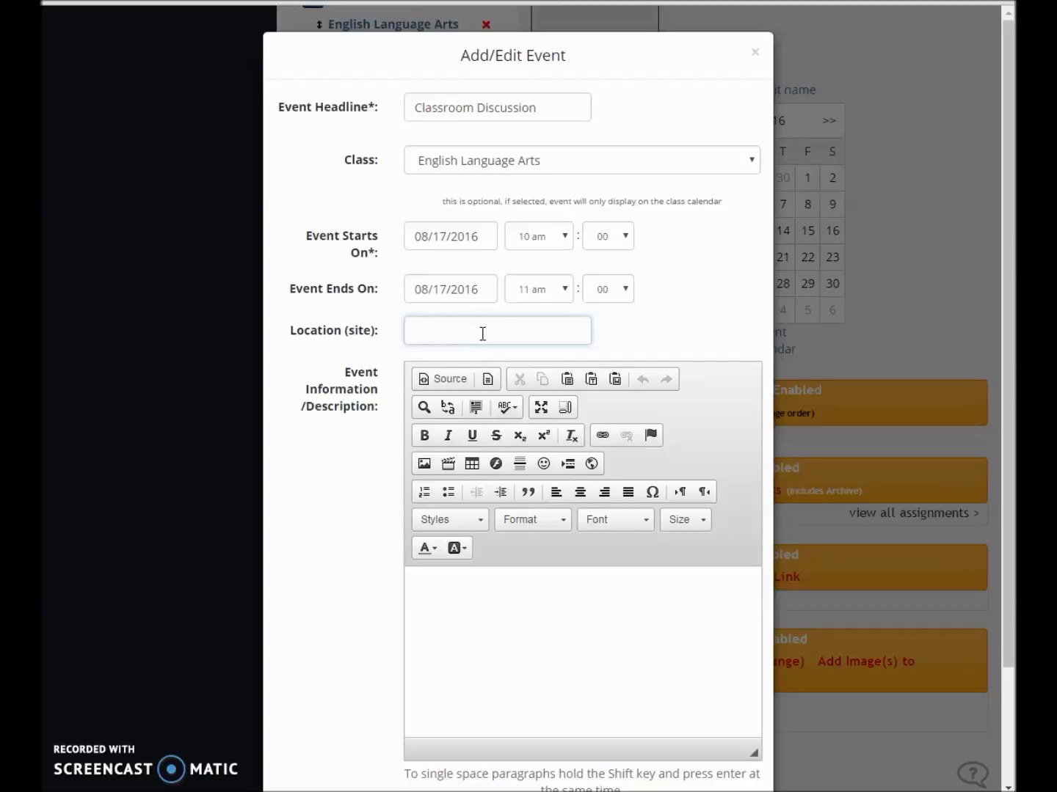
text(Classroom 127)
scroll(587, 377, down, 1)
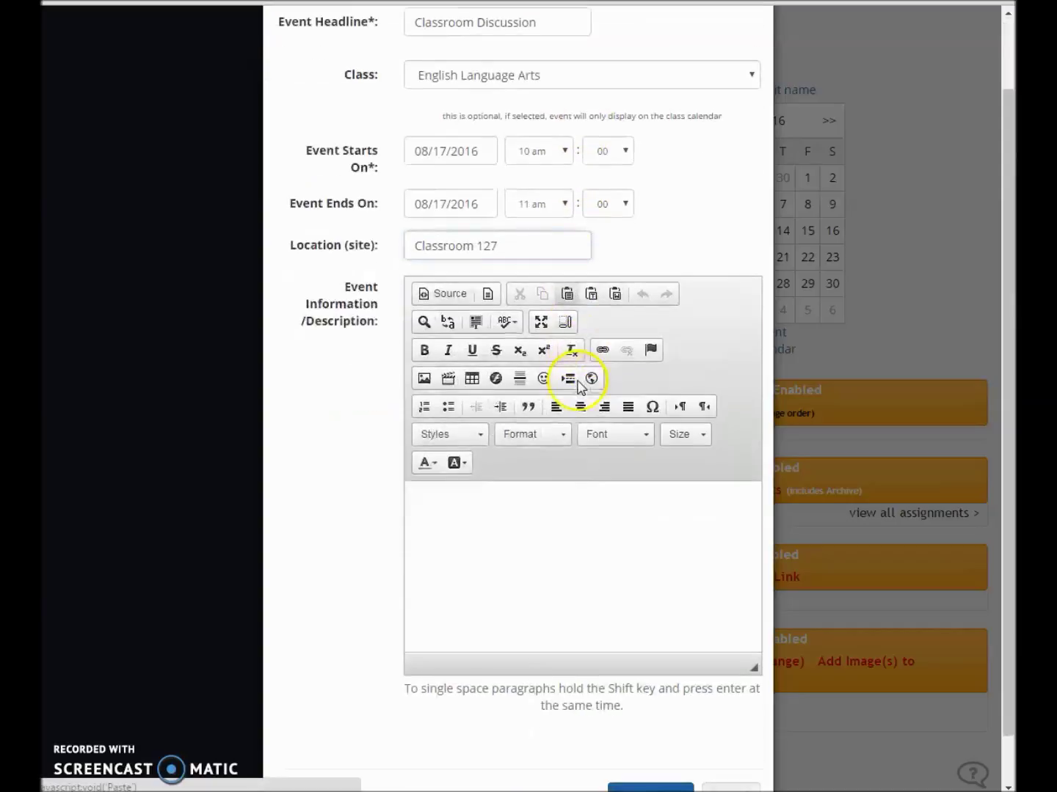
click(572, 506)
click(608, 512)
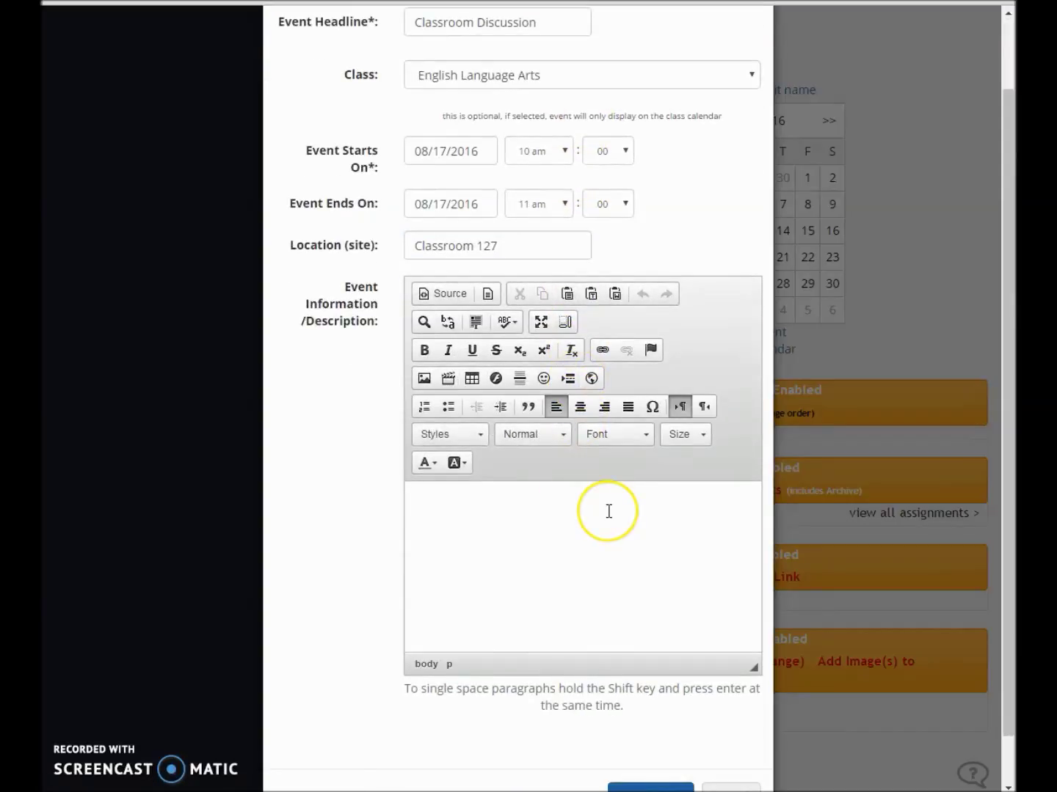
click(623, 502)
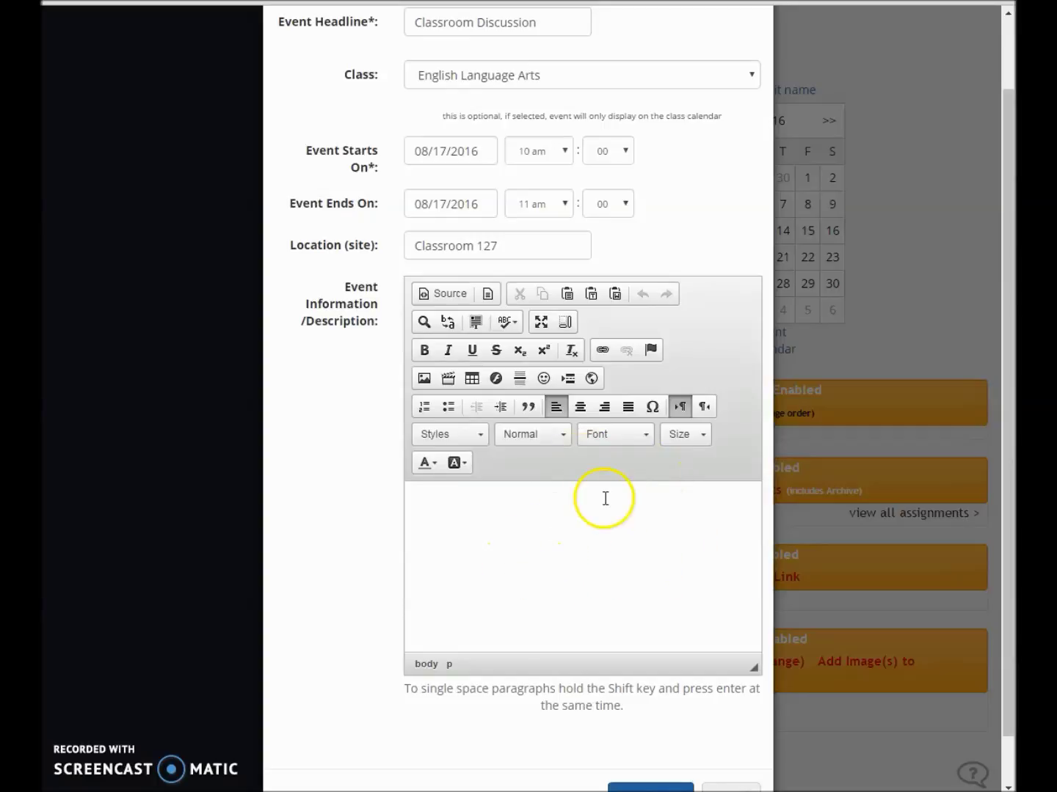
scroll(605, 498, down, 1)
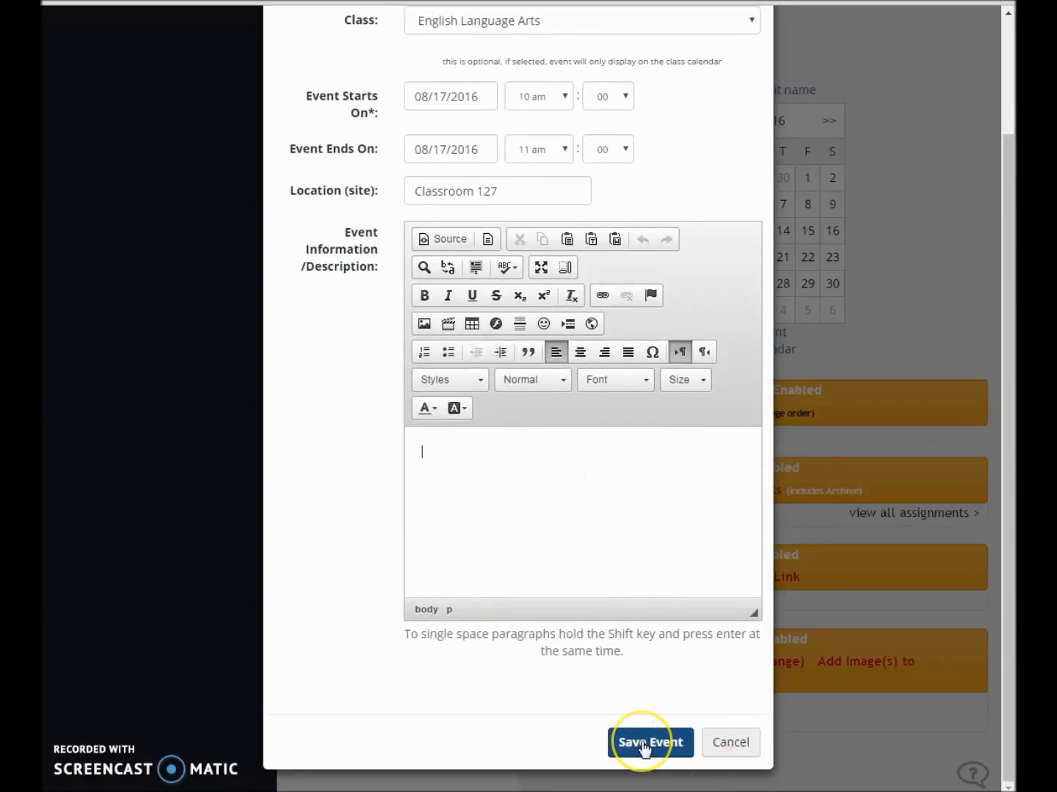
scroll(627, 163, up, 2)
scroll(498, 406, up, 1)
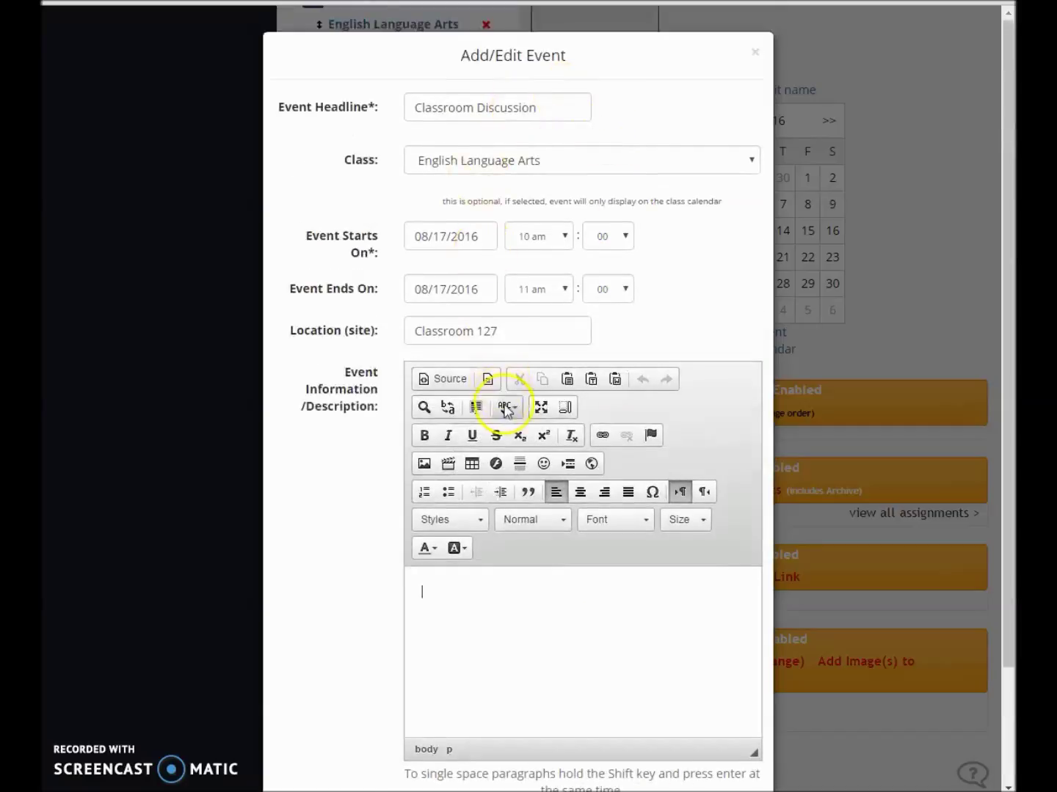
scroll(548, 472, down, 3)
click(650, 743)
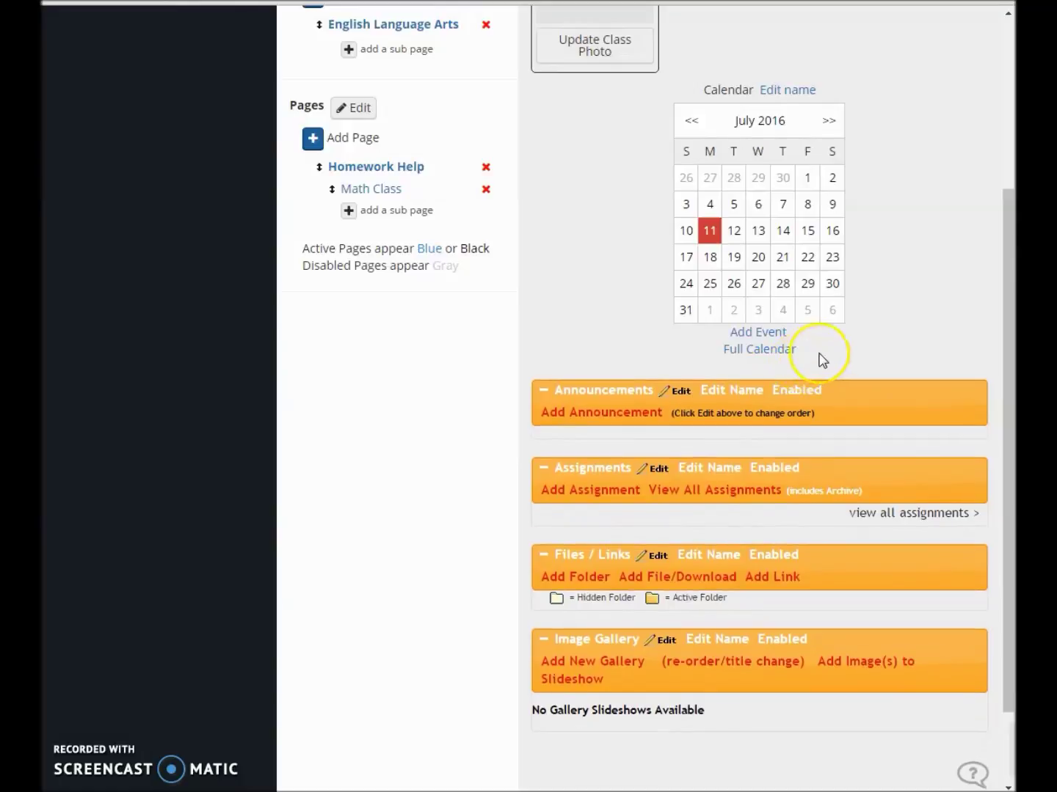
Show August 2016 in the classroom calendar and check the event on the 17th.
click(827, 119)
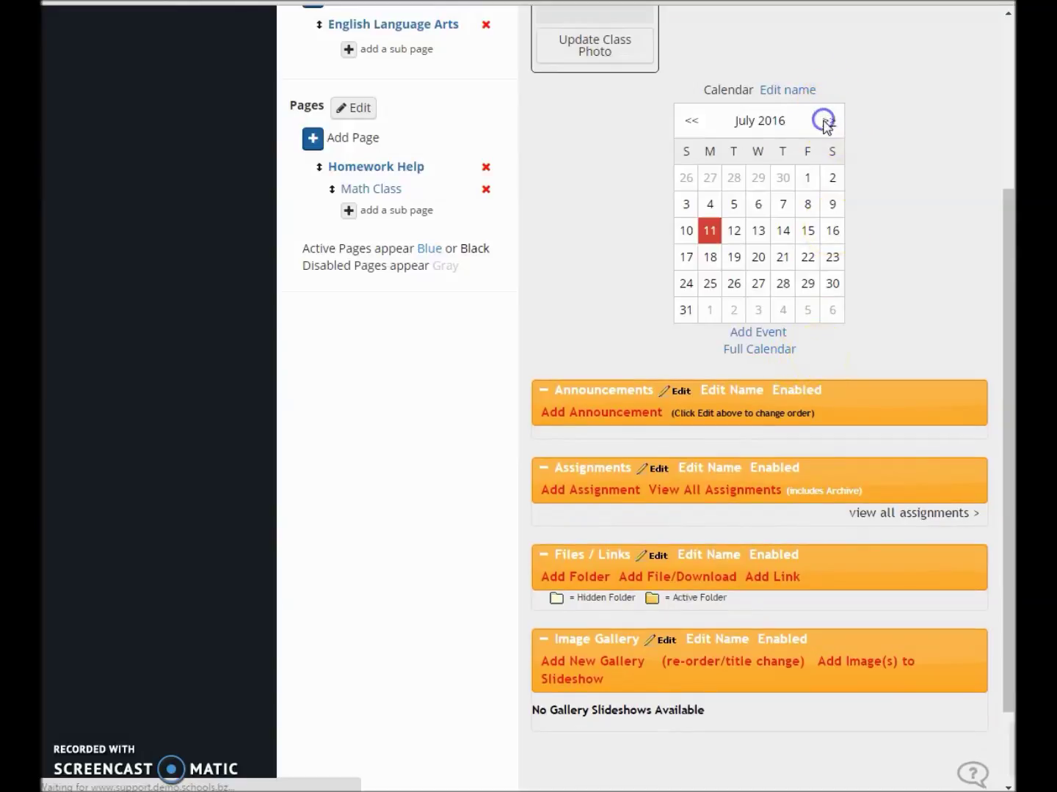
scroll(863, 221, down, 3)
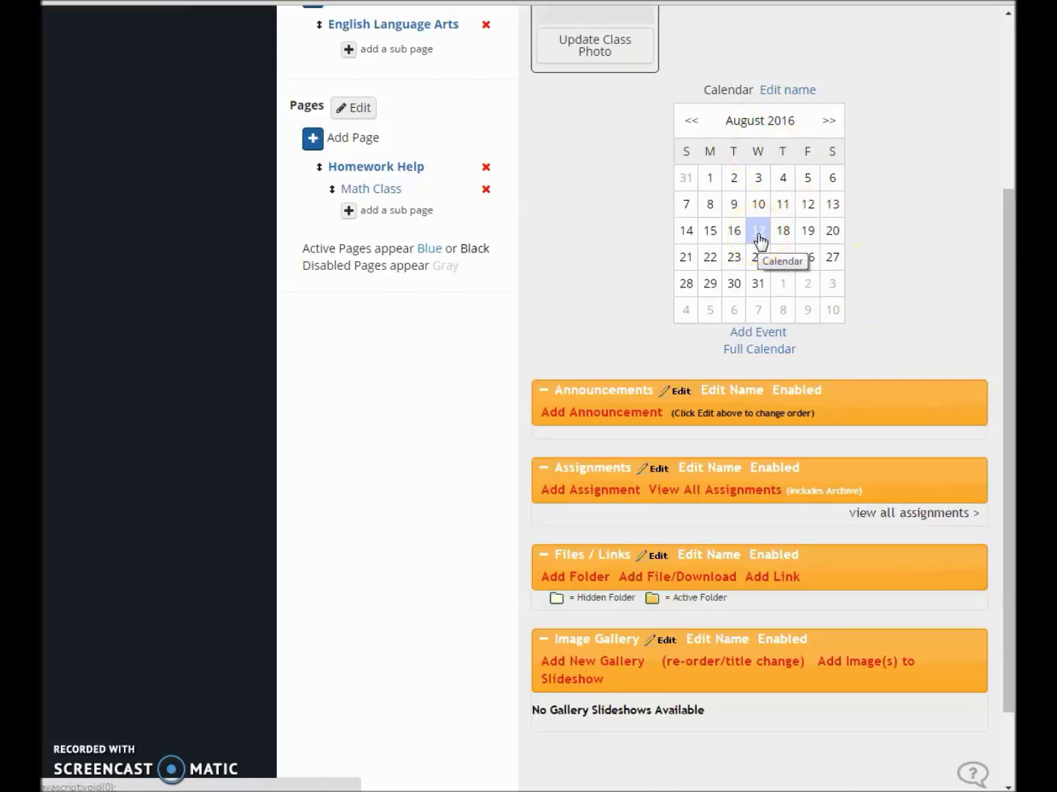
scroll(914, 255, up, 2)
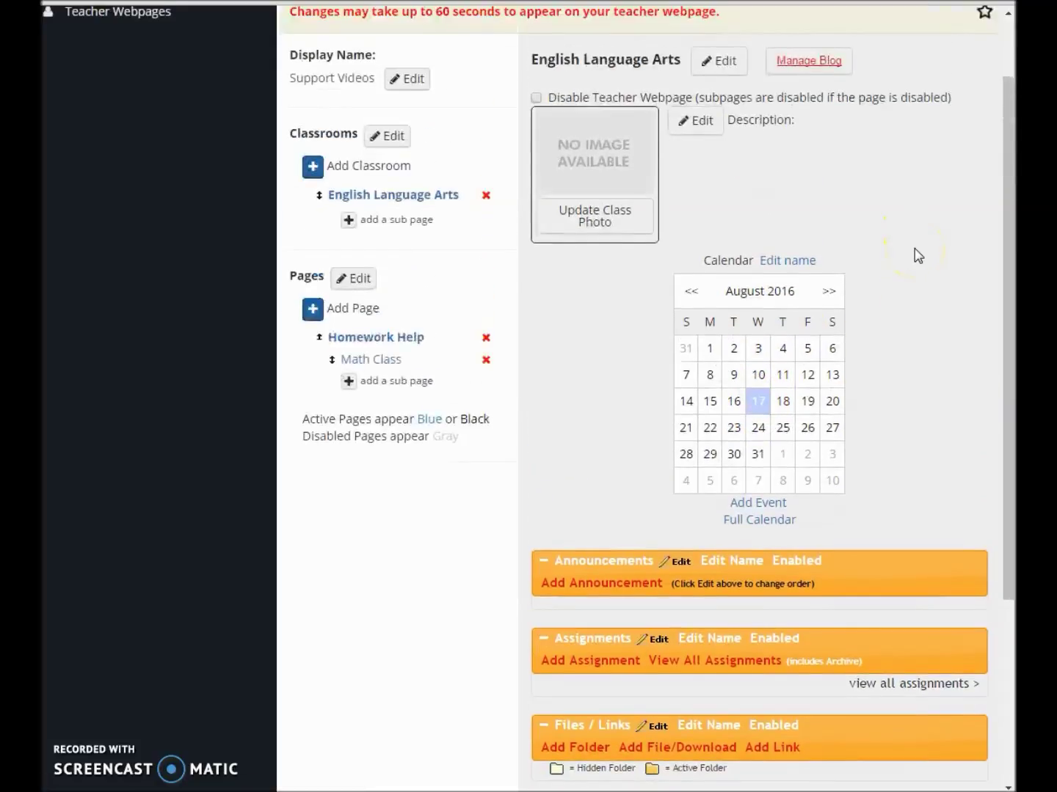
scroll(913, 255, down, 3)
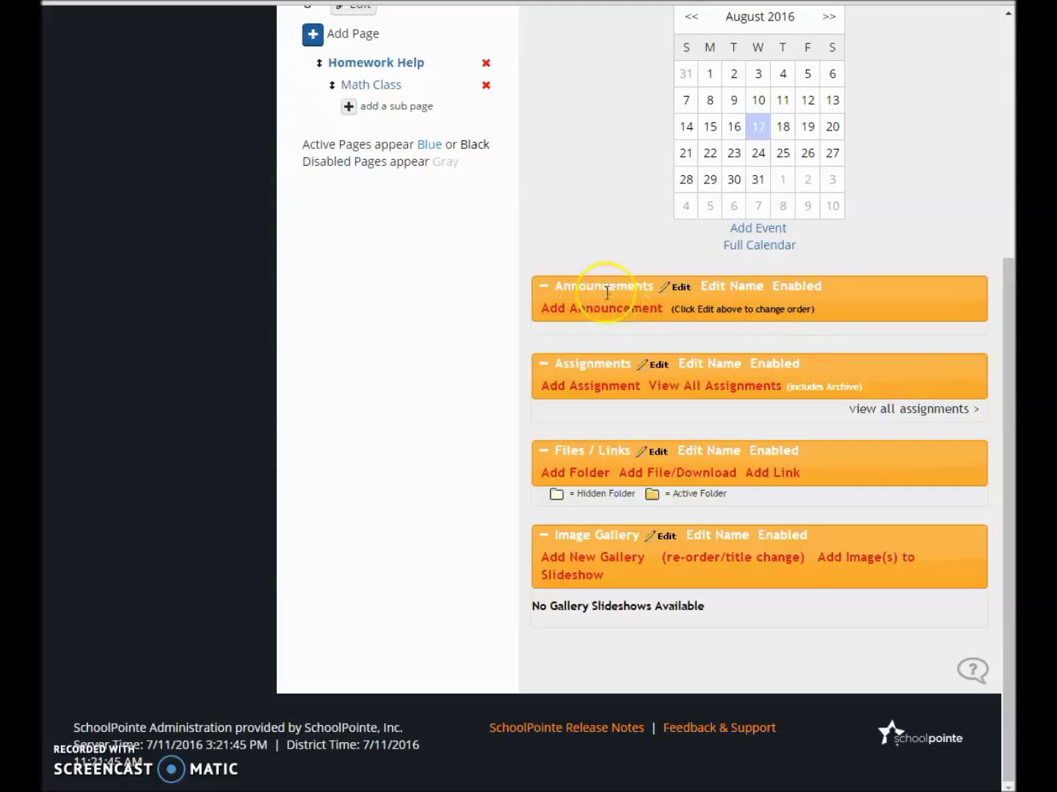
Look over the classroom page's content sections and view the Announcements section's title setting, leaving without saving.
scroll(533, 384, up, 1)
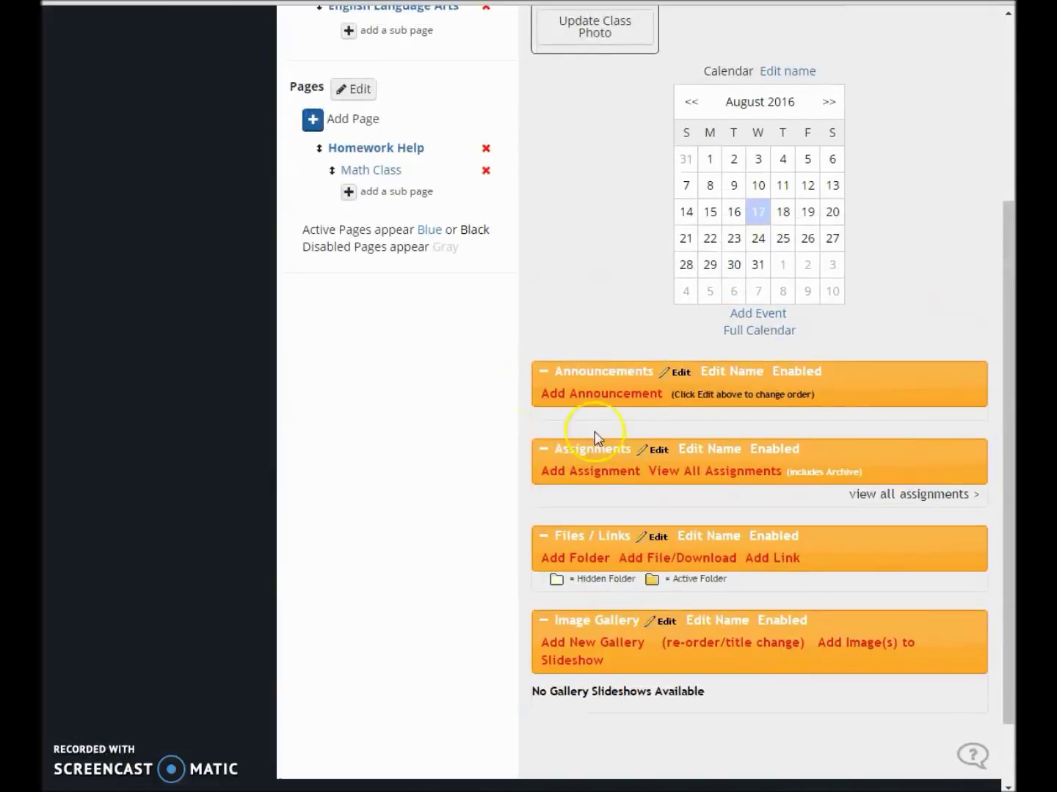
scroll(611, 581, up, 3)
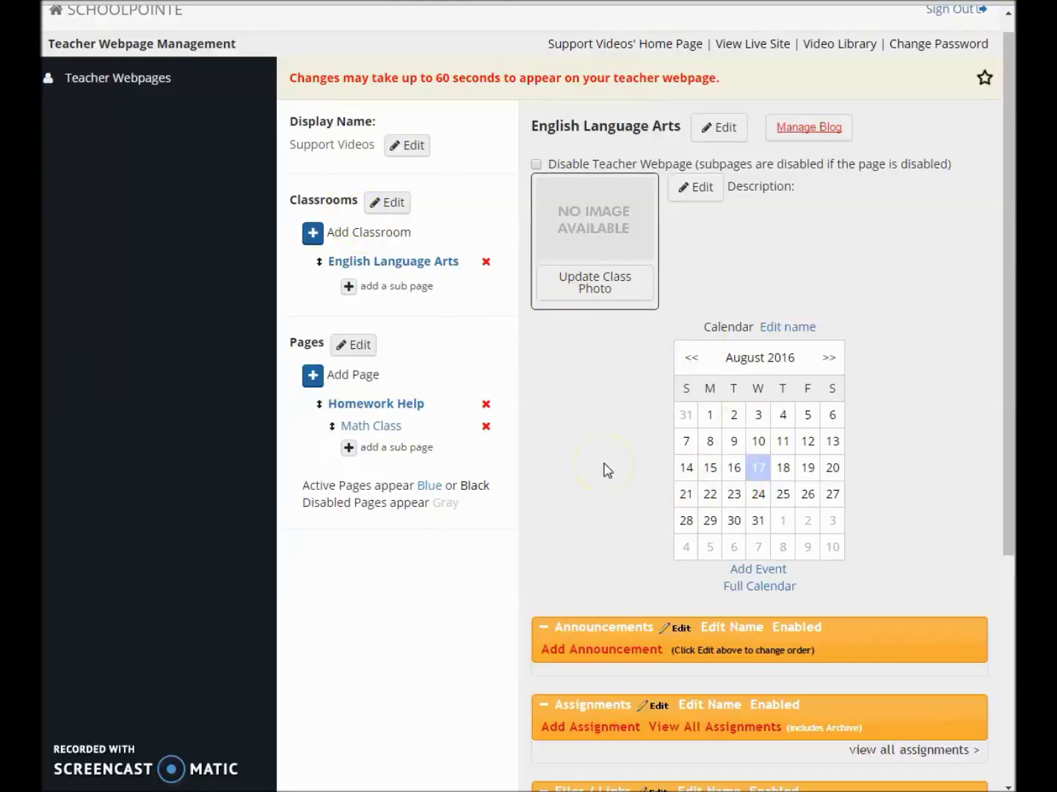
scroll(603, 471, down, 5)
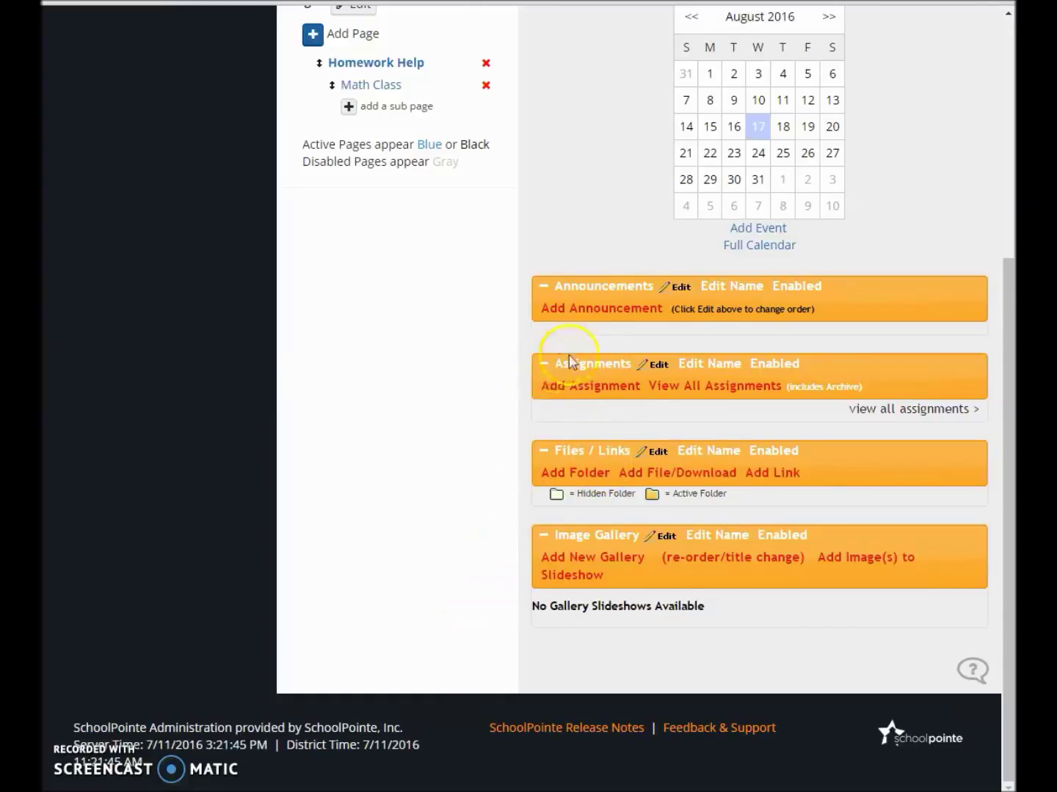
click(679, 287)
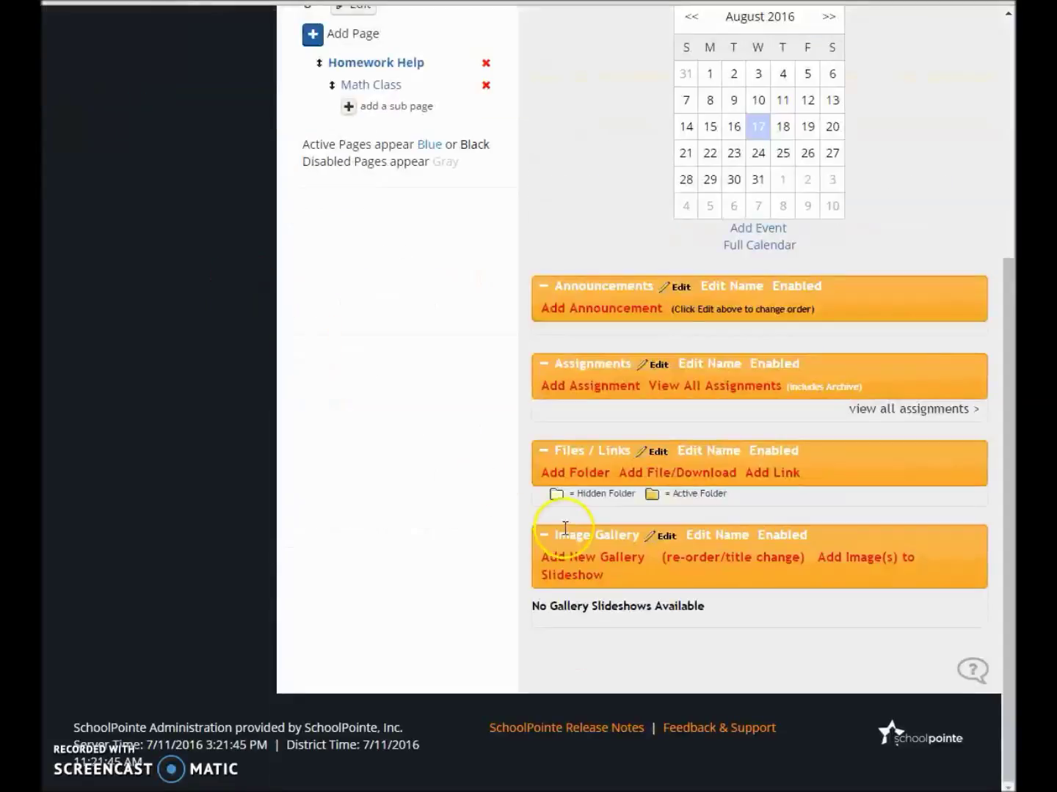
click(729, 287)
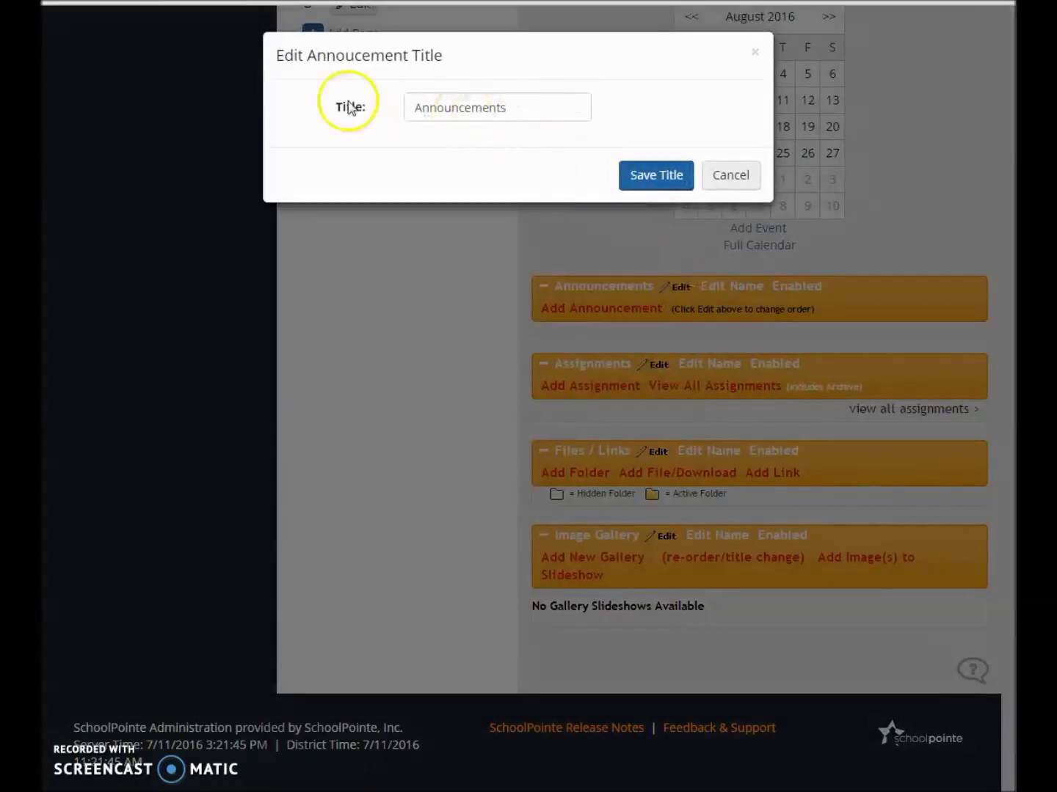
click(472, 104)
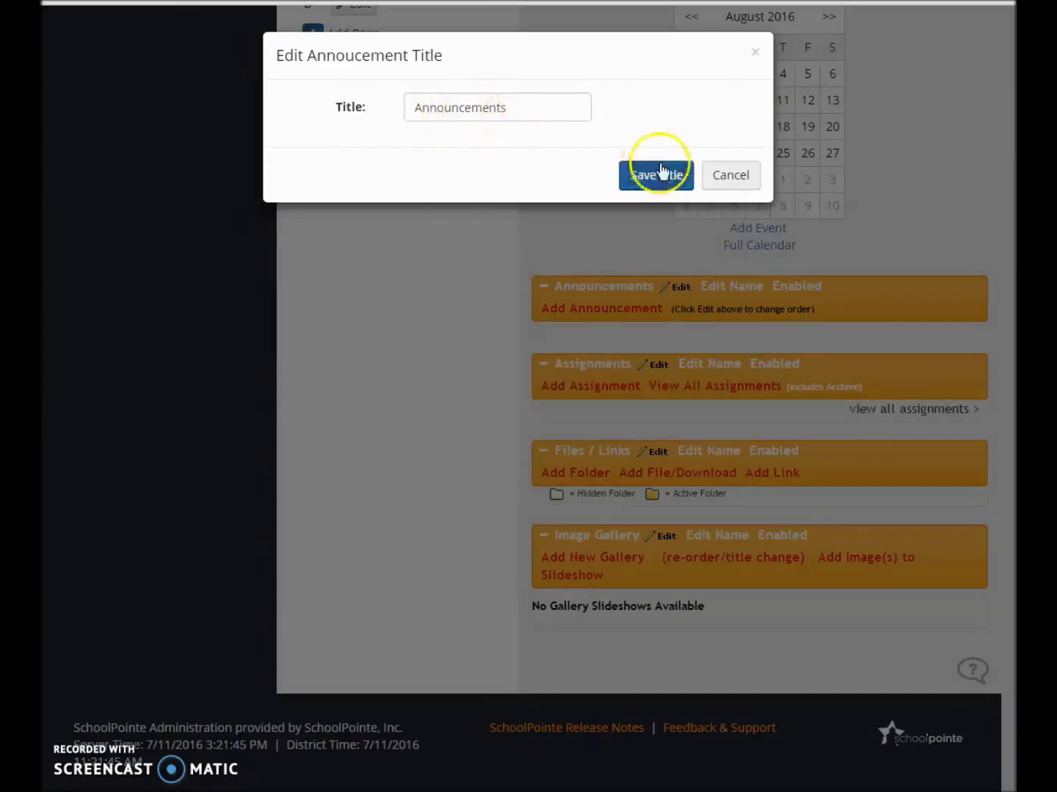
click(730, 175)
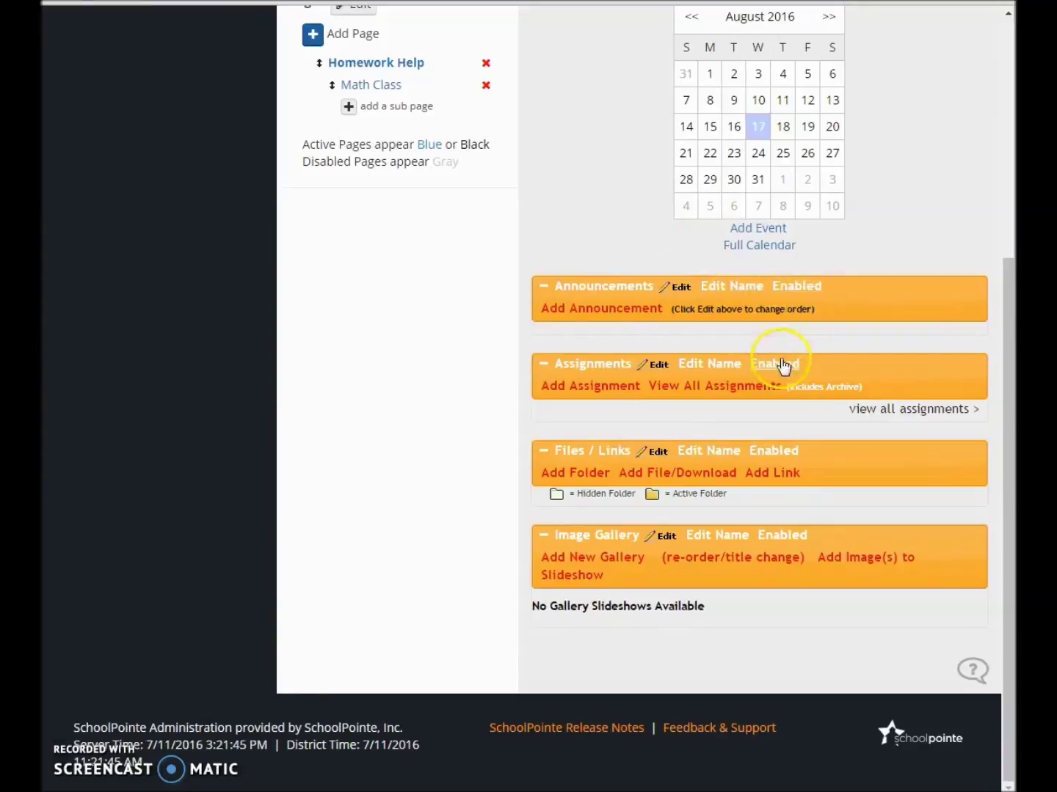
Disable the Image Gallery section on the English Language Arts classroom page.
click(780, 535)
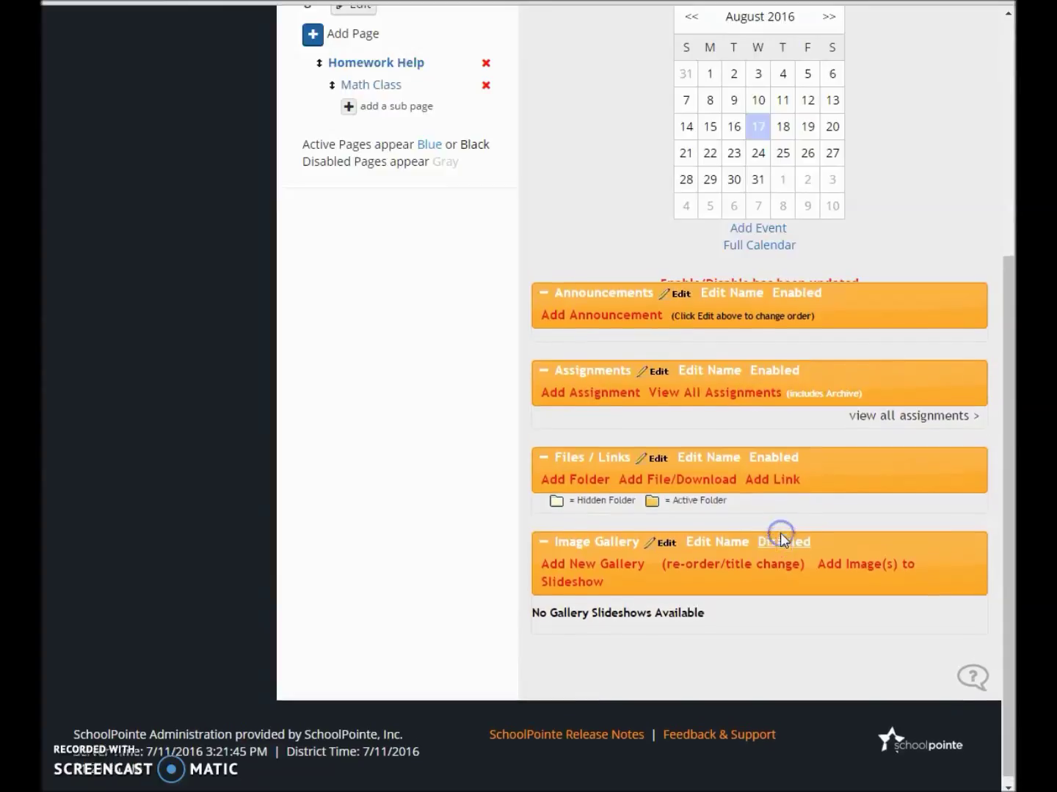